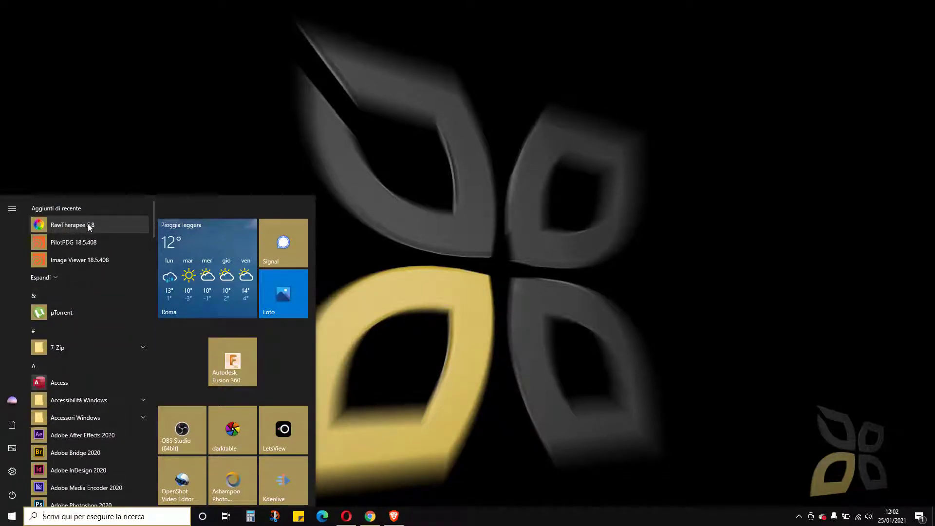
Step: Close the open RawTherapee window, search Windows for "raw" and launch RawTherapee 5.8 again
click(474, 260)
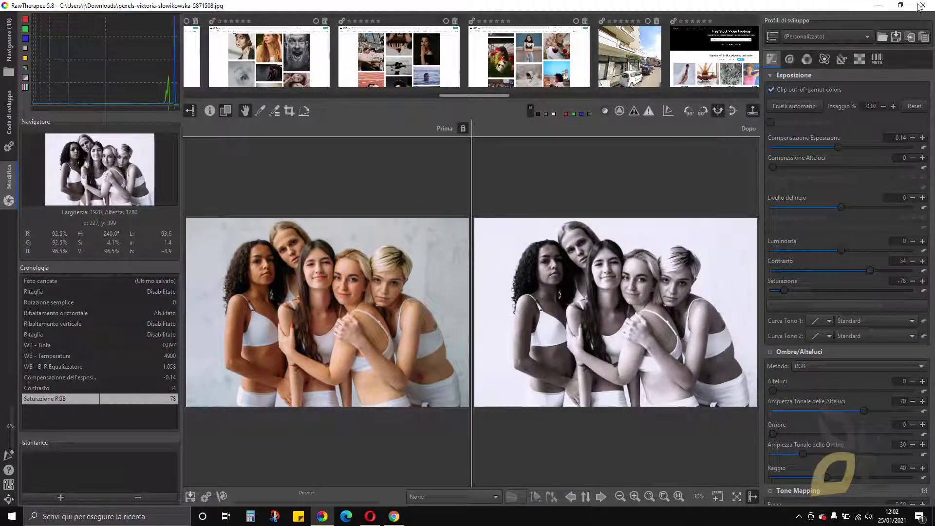
click(920, 6)
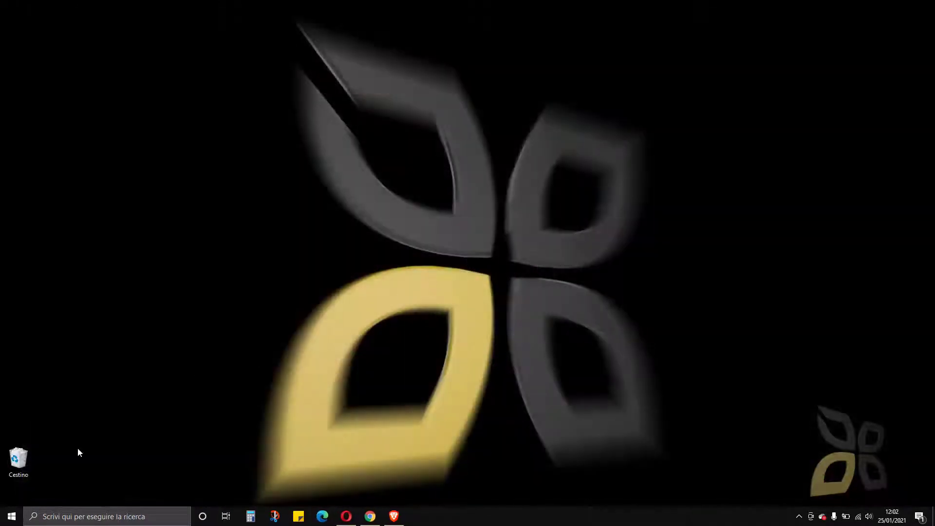
click(11, 517)
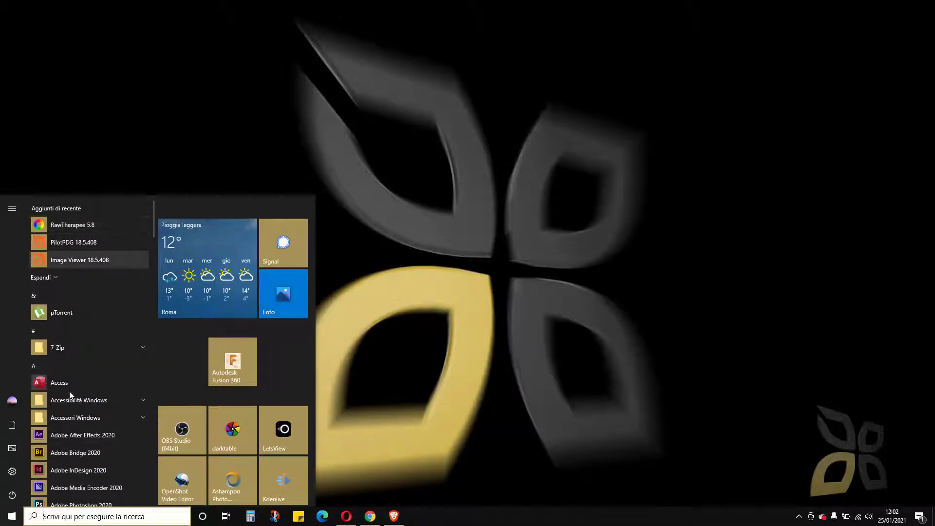
click(61, 516)
text(raw)
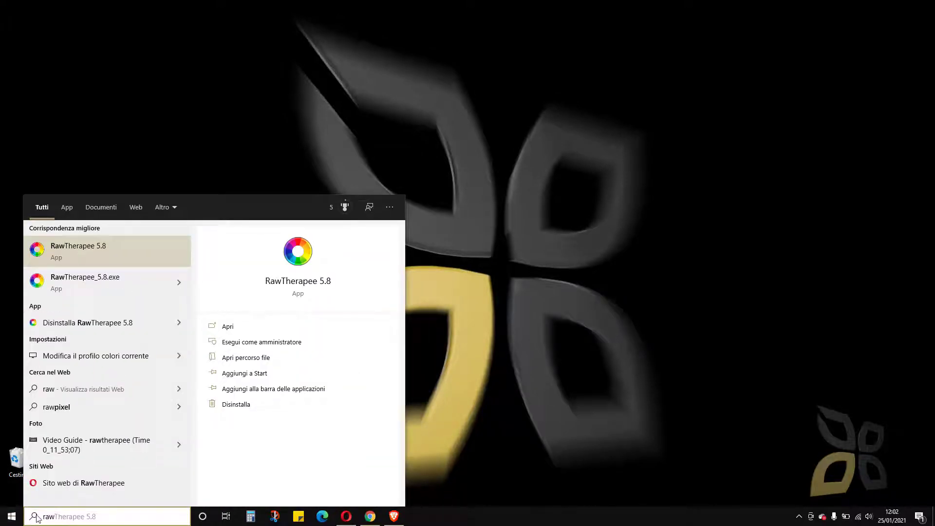
click(74, 251)
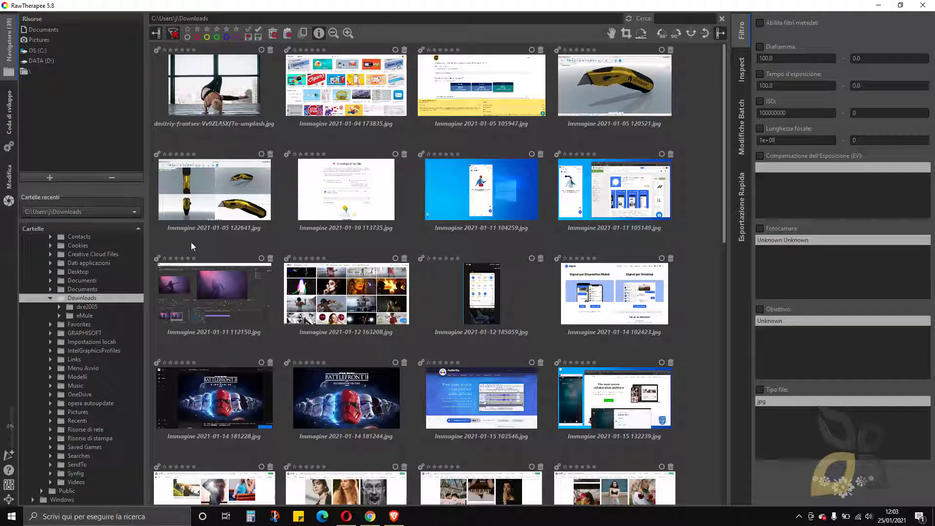
Step: Look through the root folders of the D: and C: drives in the file browser
scroll(80, 273, up, 3)
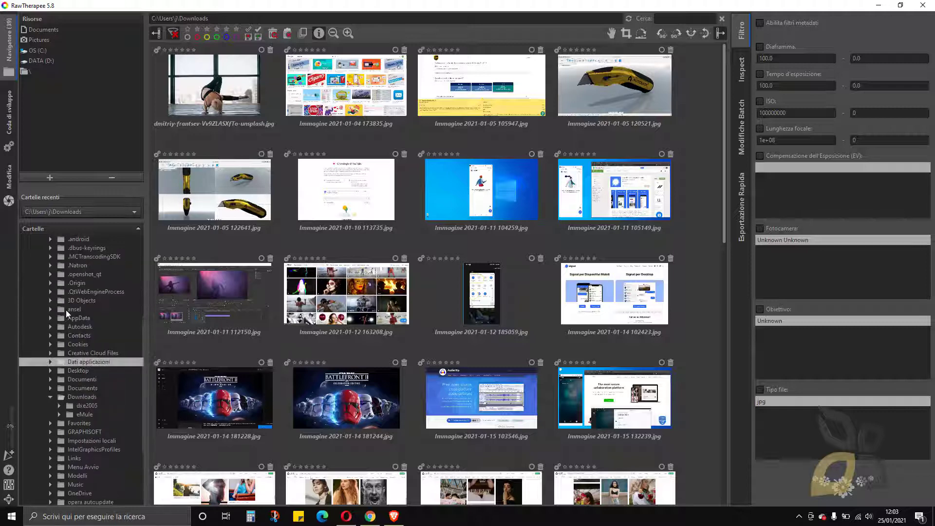
click(30, 72)
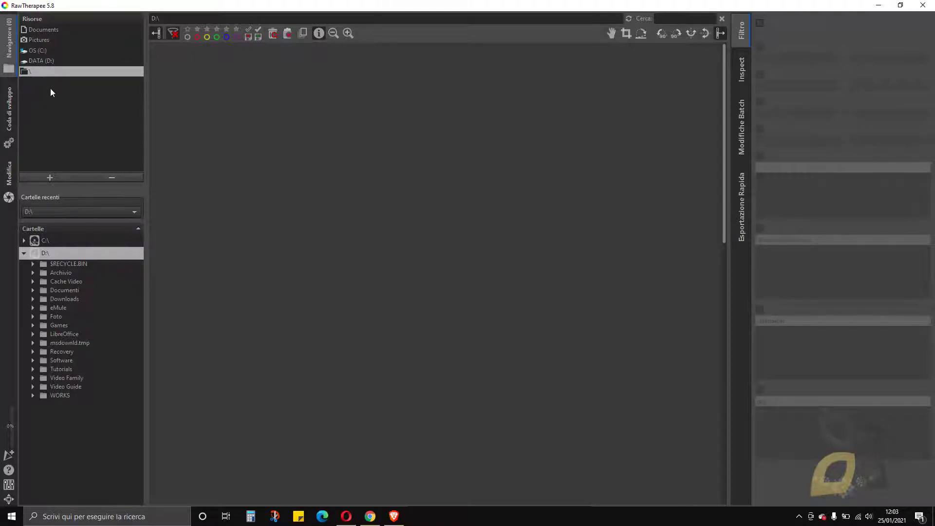
click(35, 61)
click(33, 51)
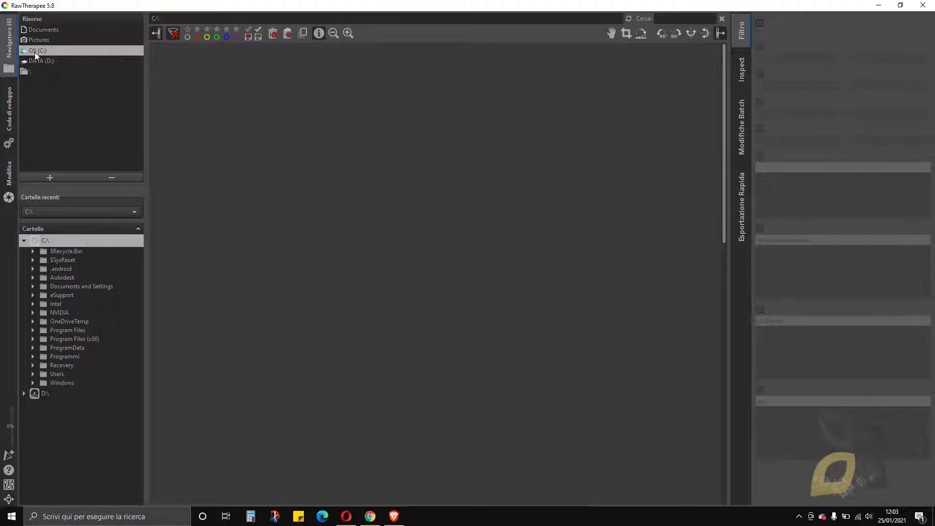
click(39, 61)
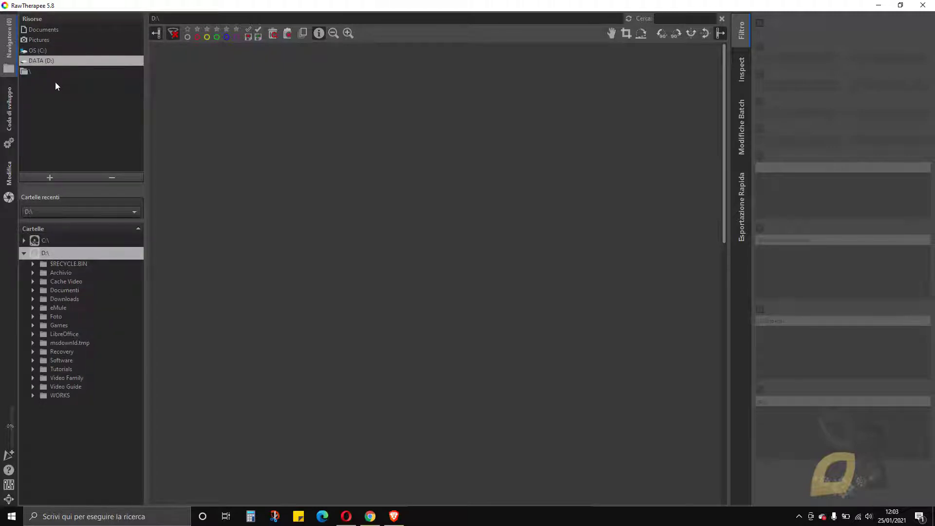
Step: Browse the C: drive through Users and the personal user folder, and show the images in Downloads
click(30, 50)
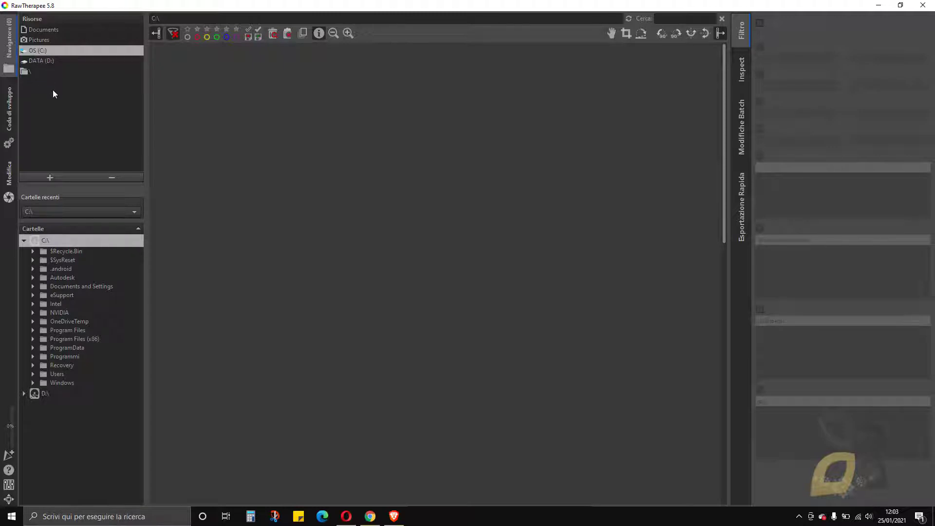
click(73, 357)
double_click(60, 374)
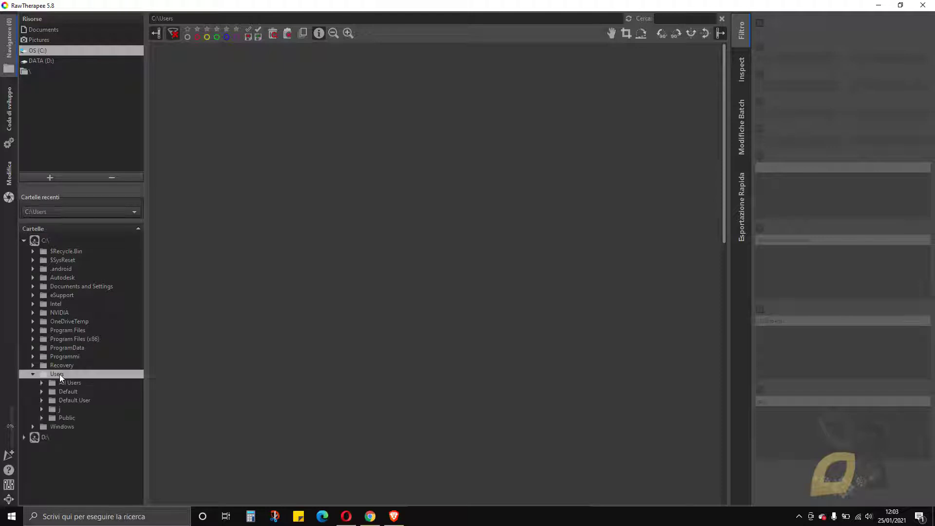
double_click(63, 410)
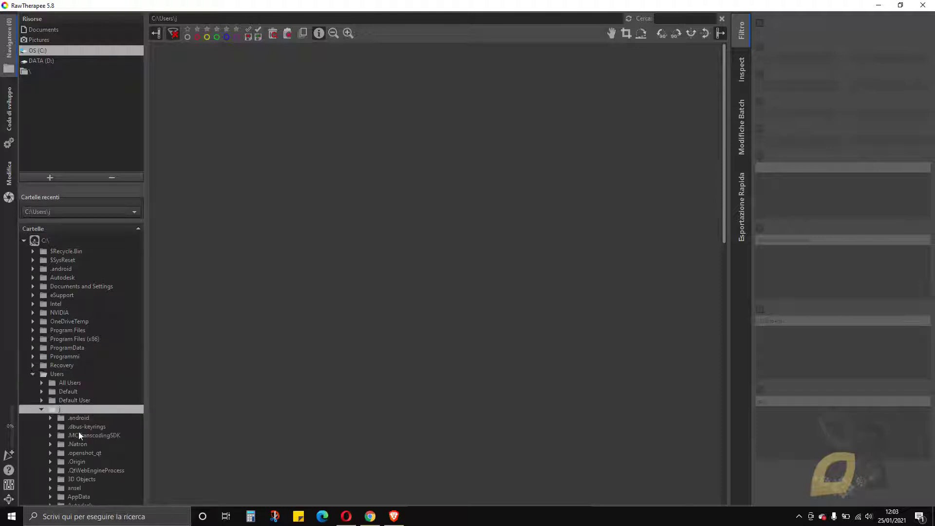
scroll(91, 438, down, 3)
scroll(92, 437, down, 3)
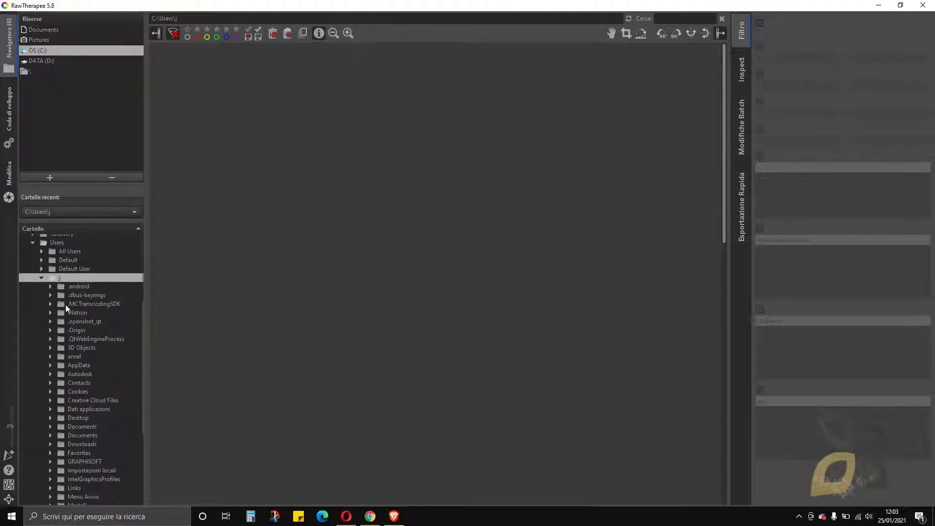
scroll(98, 369, down, 1)
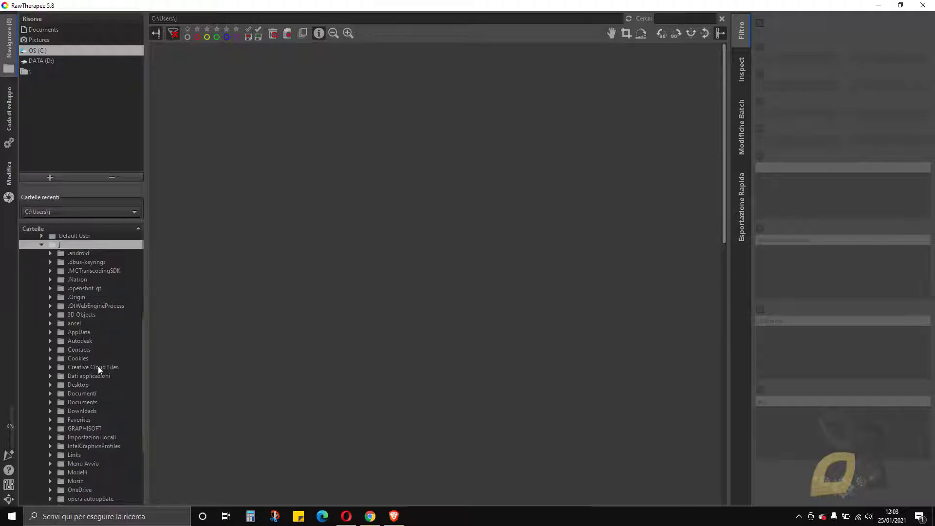
click(88, 394)
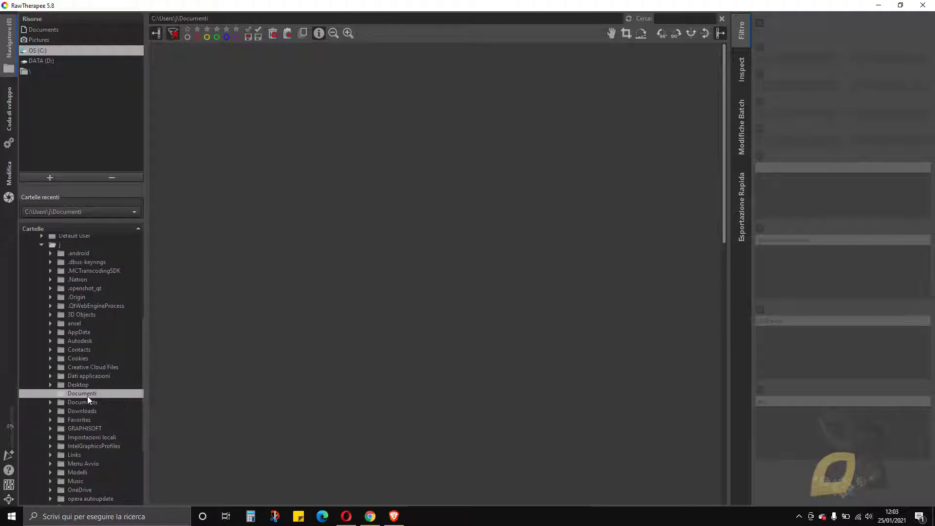
click(85, 413)
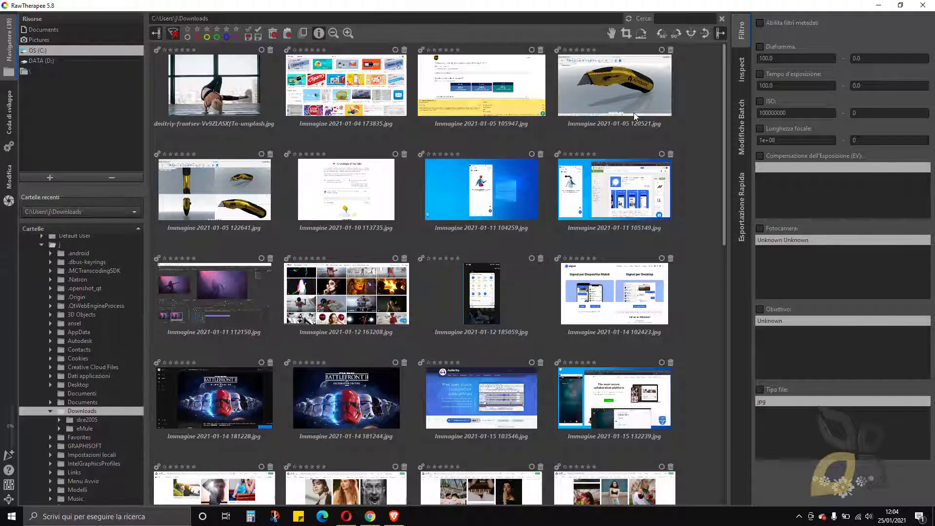
Step: Look over the last Downloads thumbnails, selecting the black-and-white photo of five women and clearing the selection
scroll(456, 350, down, 10)
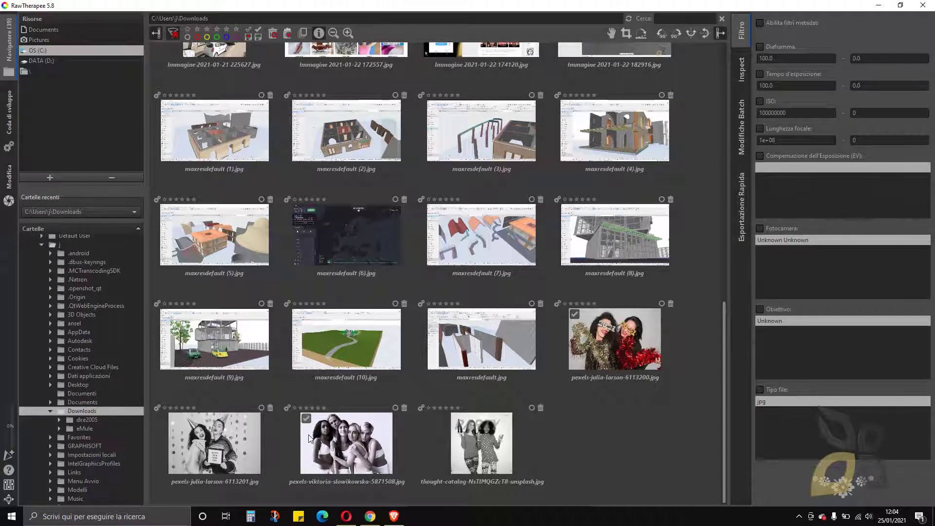
click(325, 439)
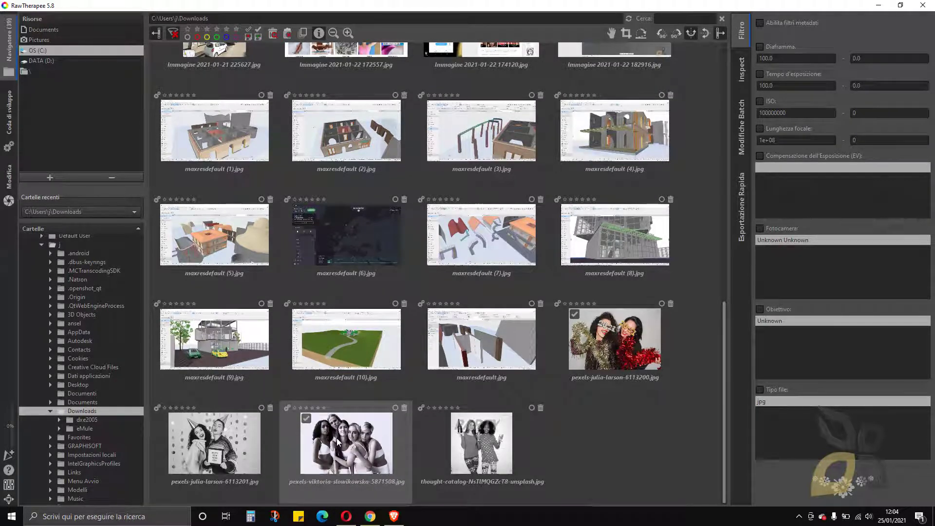
click(642, 431)
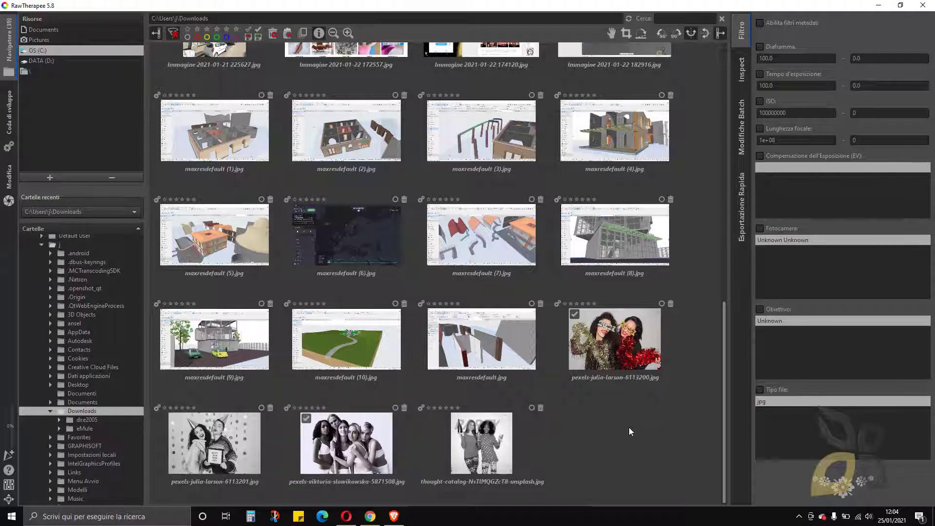
Step: Switch to the Brave browser, show the Pexels "people" results and maximize the window
click(395, 515)
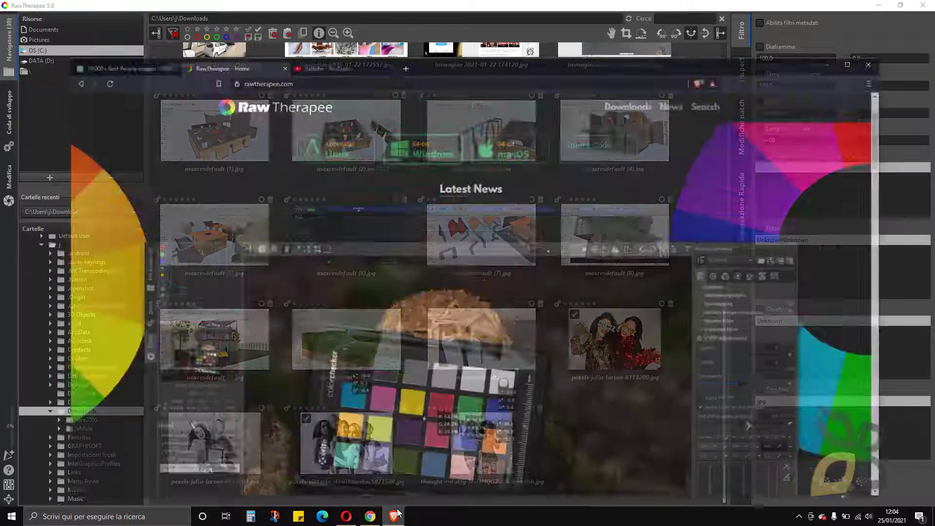
click(121, 33)
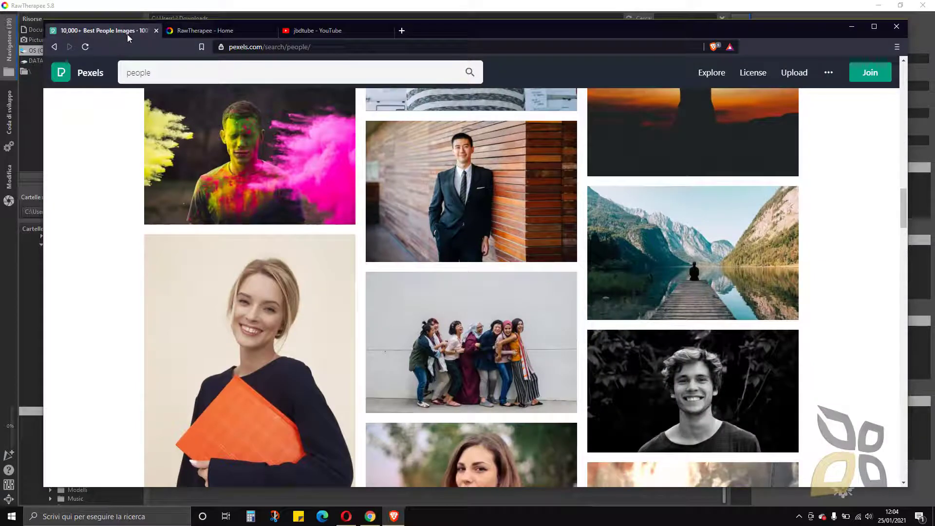
double_click(440, 25)
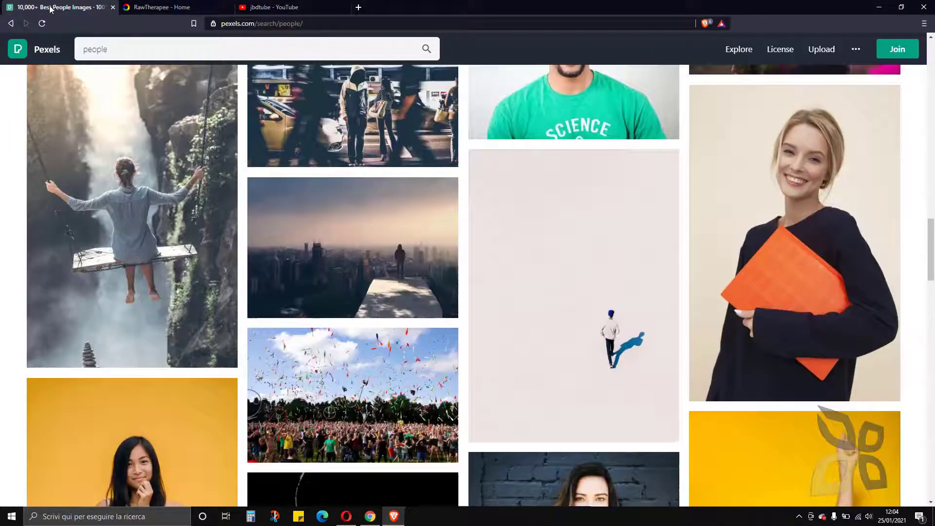
Step: Examine the Pexels "people" image results for a suitable photo
scroll(317, 261, down, 4)
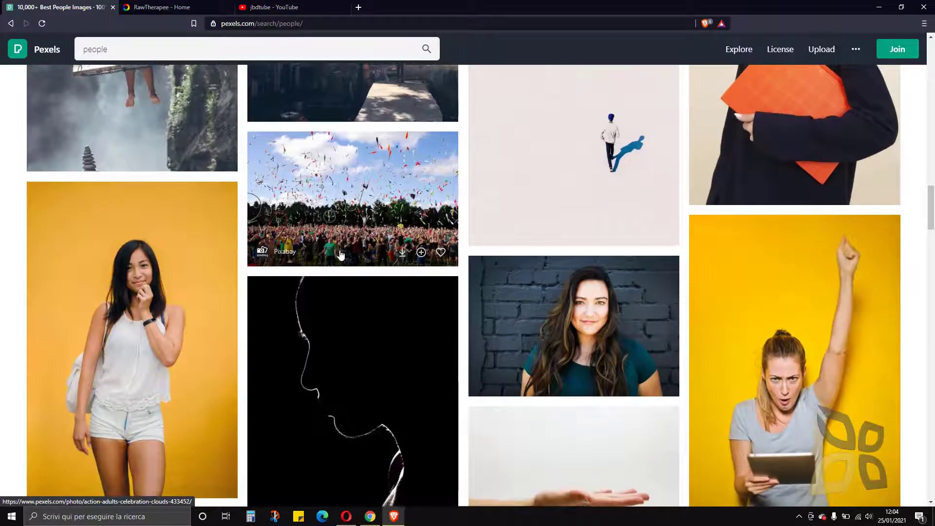
scroll(340, 254, down, 6)
scroll(343, 250, down, 15)
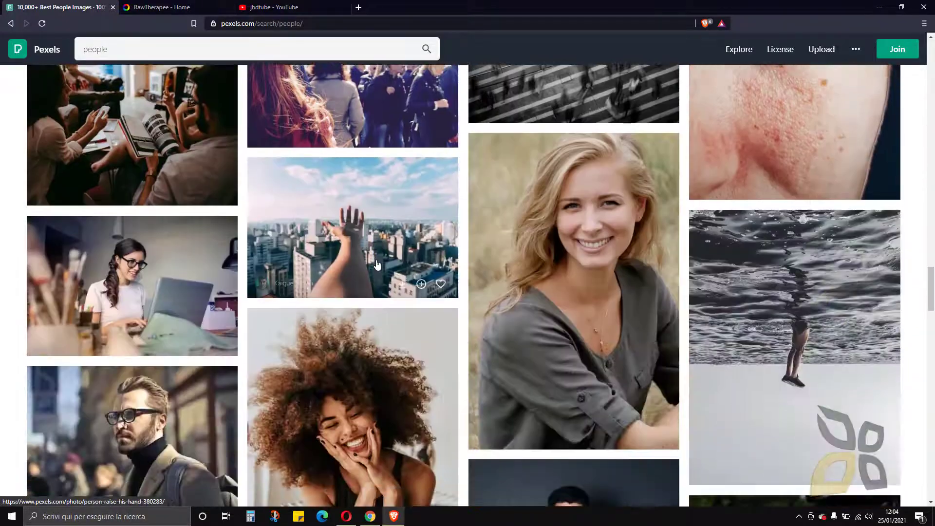
scroll(424, 291, down, 11)
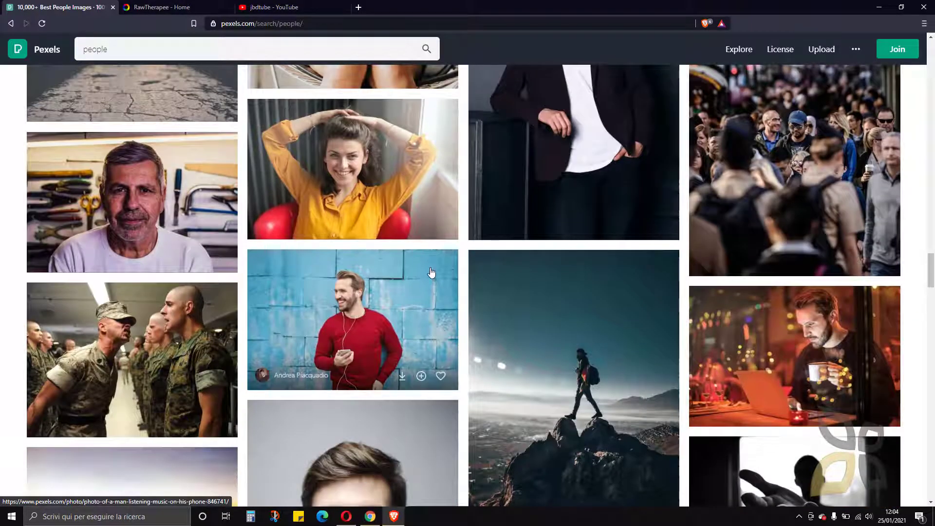
scroll(436, 274, down, 4)
scroll(437, 273, down, 5)
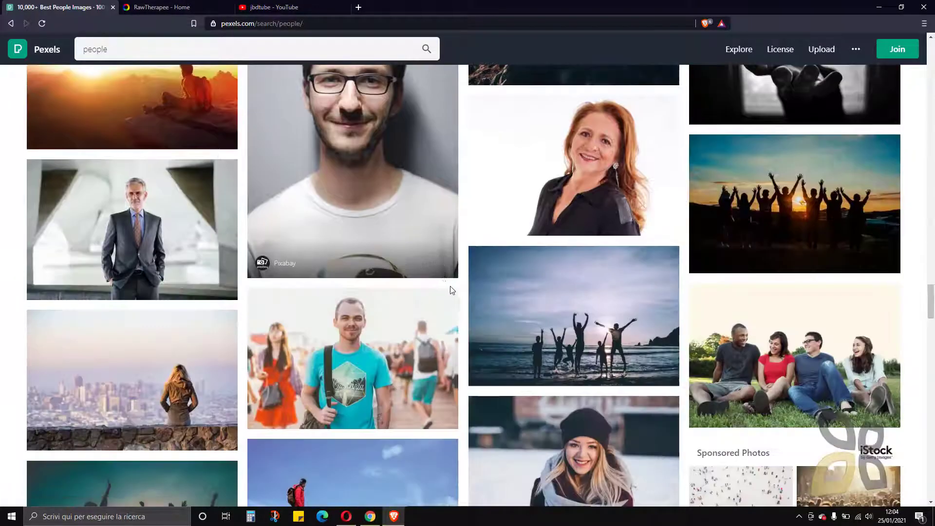
scroll(487, 287, down, 4)
scroll(491, 288, down, 1)
scroll(591, 356, down, 3)
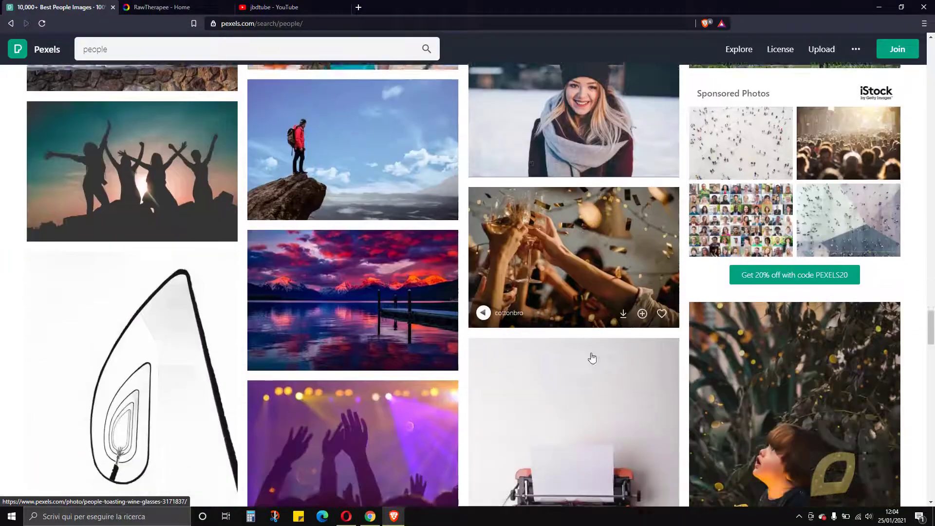
scroll(592, 358, down, 2)
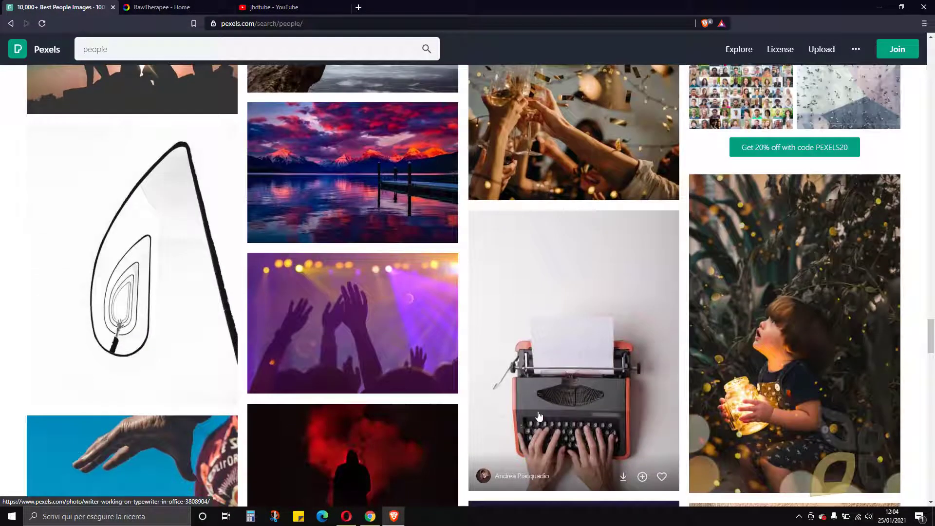
scroll(539, 414, down, 4)
scroll(545, 382, down, 4)
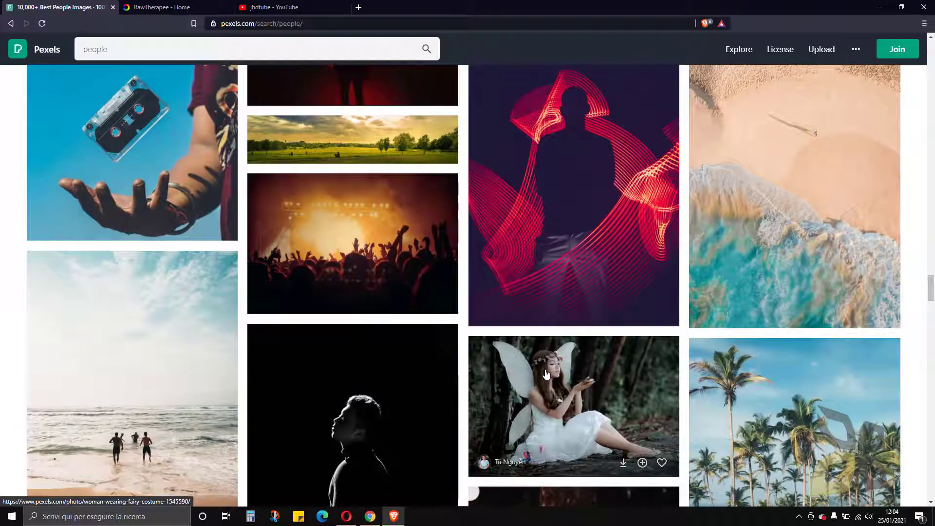
scroll(544, 366, down, 3)
scroll(550, 363, down, 3)
scroll(538, 347, down, 3)
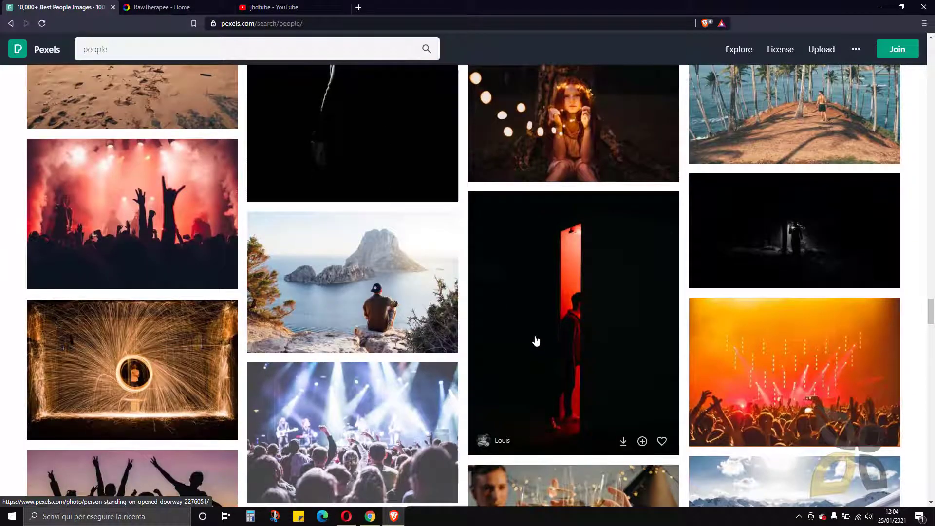
scroll(536, 339, down, 3)
scroll(536, 340, down, 3)
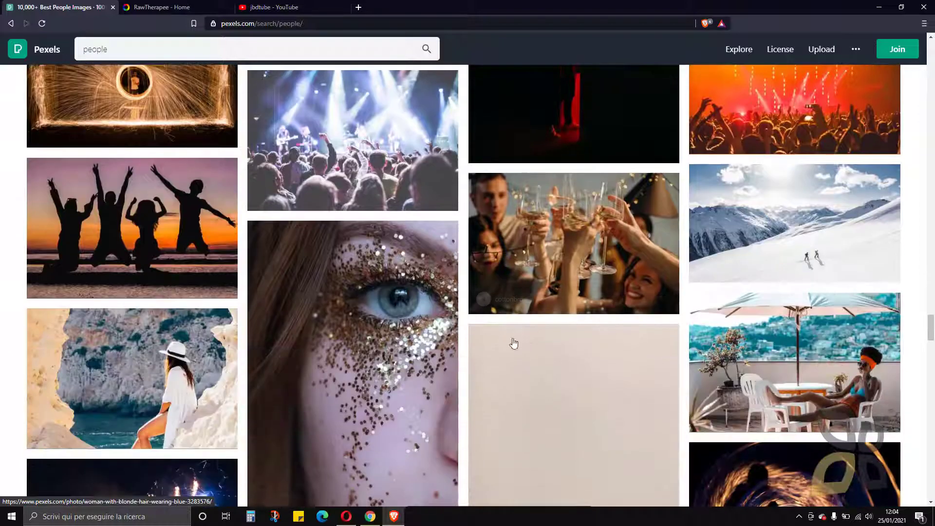
scroll(429, 372, down, 3)
scroll(436, 366, down, 4)
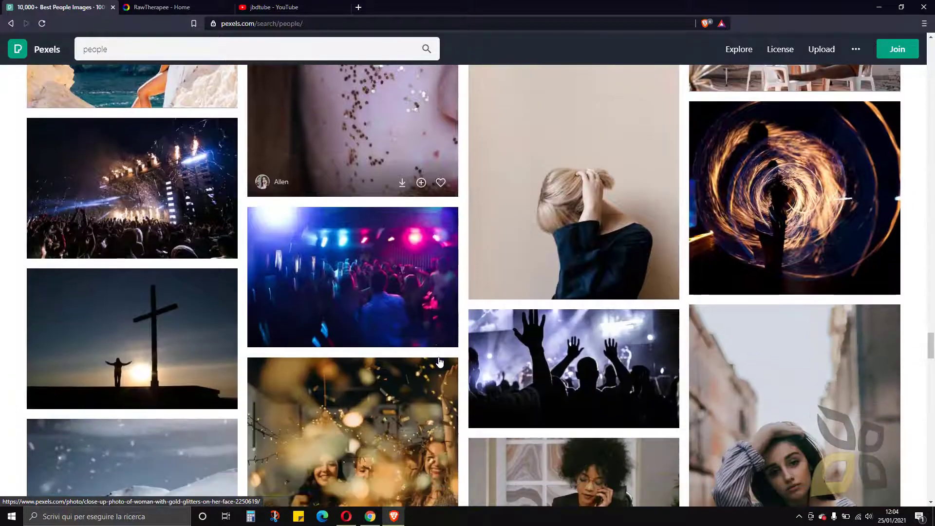
scroll(439, 362, down, 3)
scroll(440, 362, down, 3)
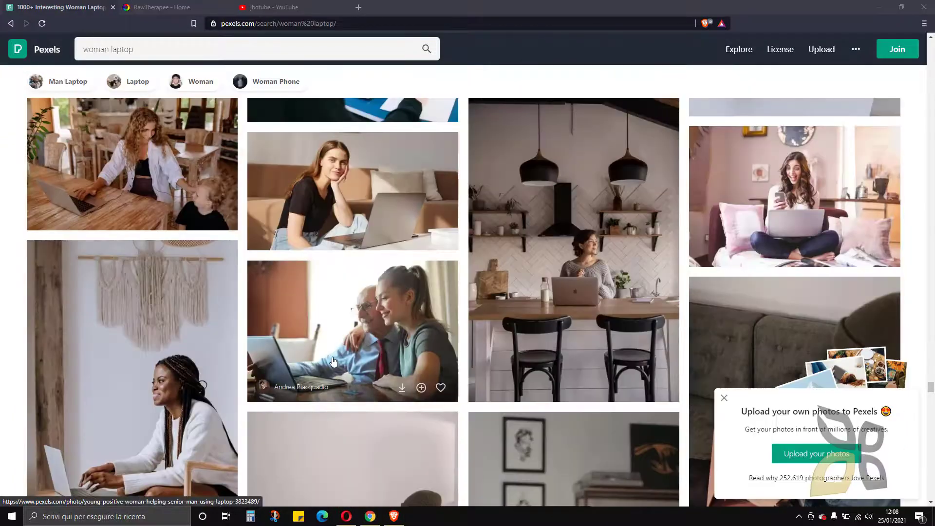
Step: Open the photo of the young woman leaning her head on her hand beside a laptop from the "woman laptop" results
scroll(333, 361, up, 1)
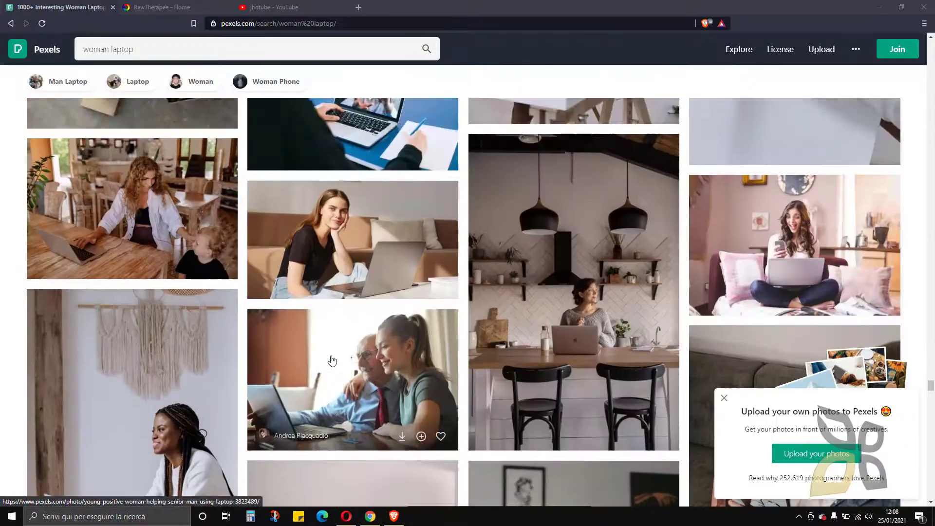
click(345, 227)
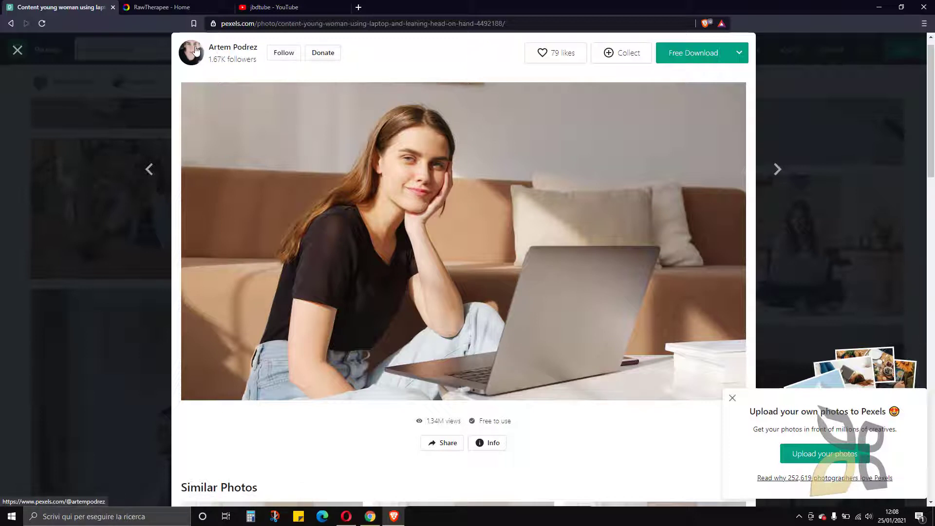
Step: Download the photo of the woman with the laptop in Large size (1920 x 1080) and save it as a JPEG in the Download folder
click(735, 56)
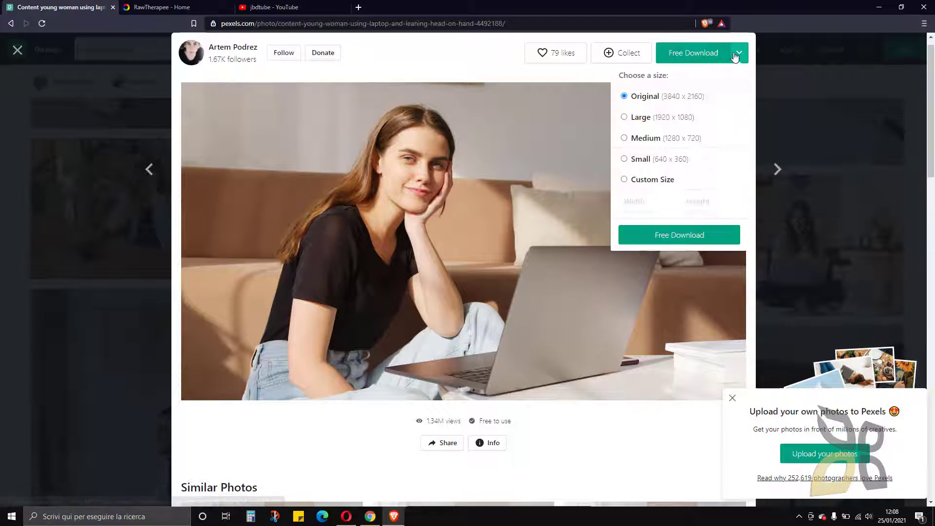
click(736, 56)
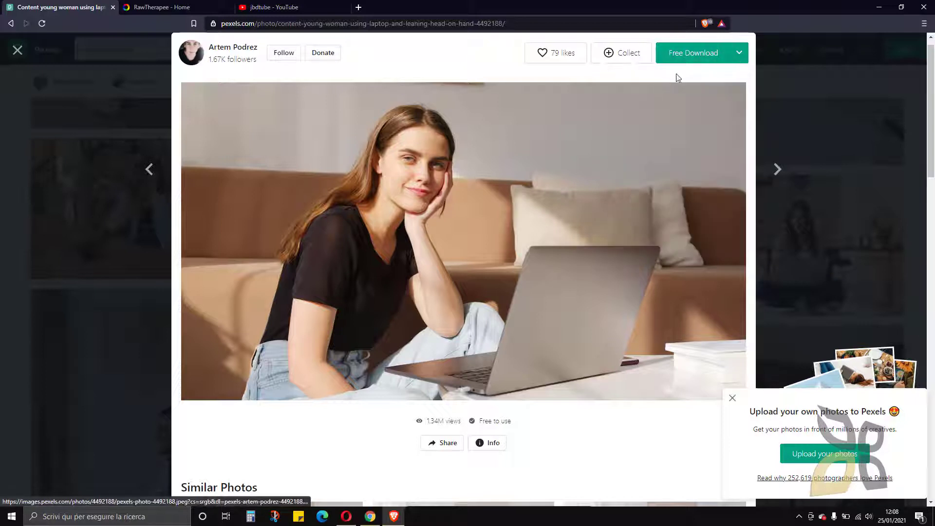
click(731, 60)
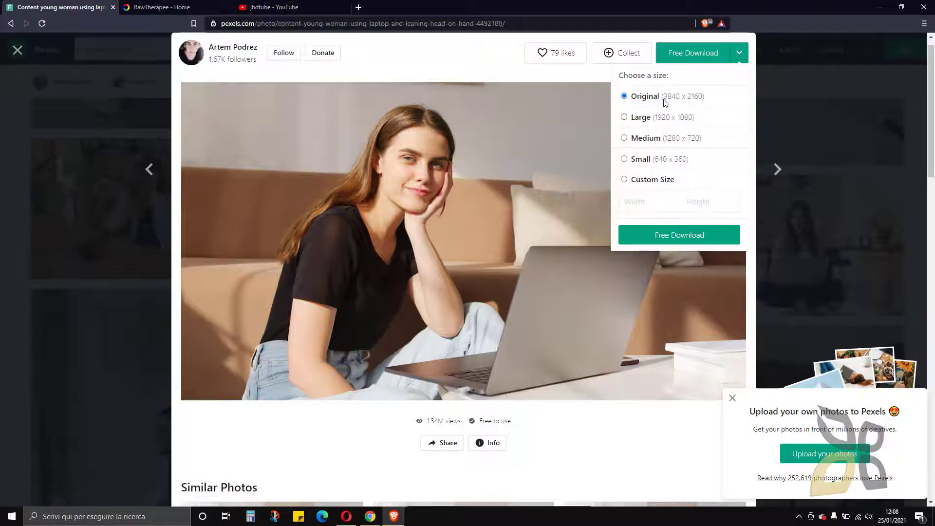
click(629, 140)
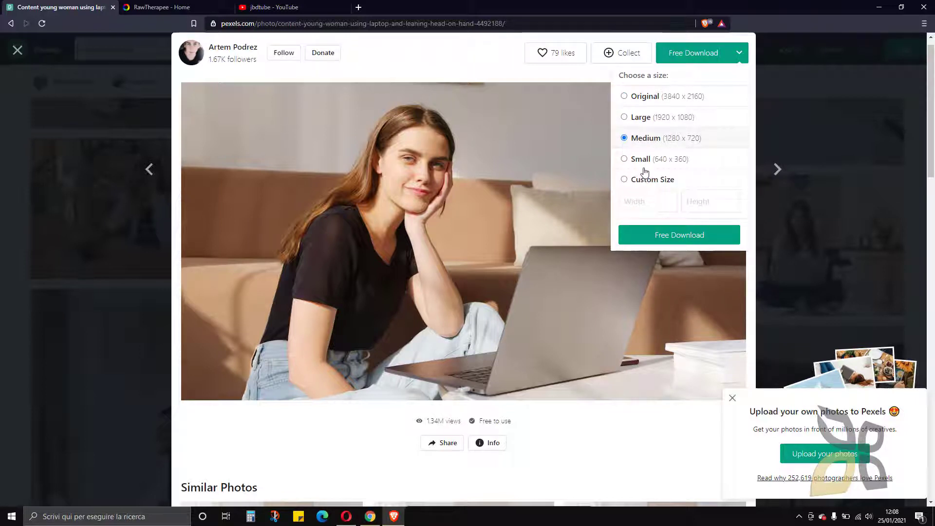
click(646, 121)
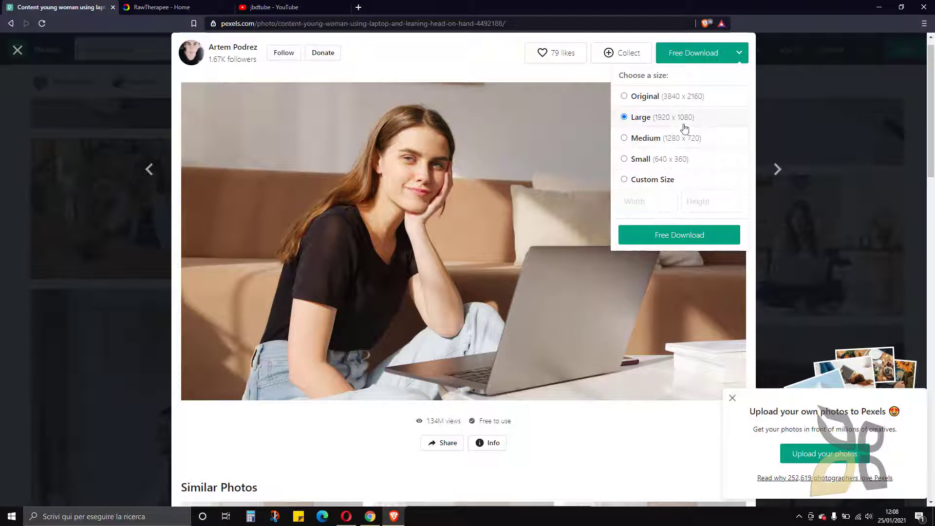
click(683, 234)
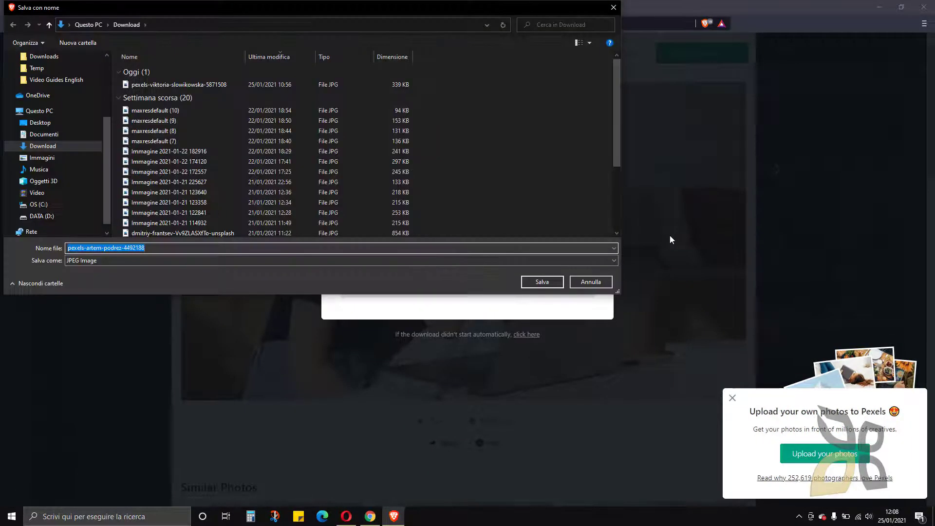
click(538, 284)
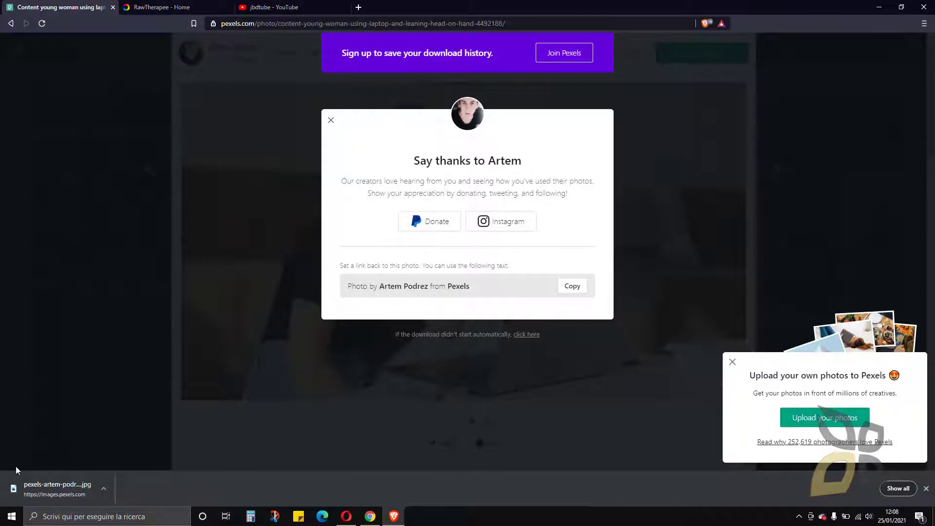
Step: Switch to RawTherapee and open the downloaded photo of the woman with the laptop for editing
click(107, 491)
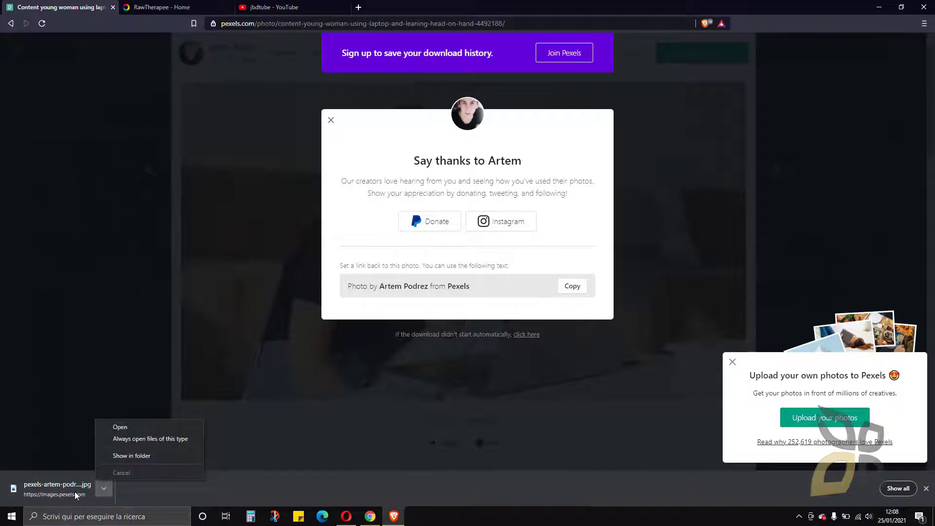
click(75, 496)
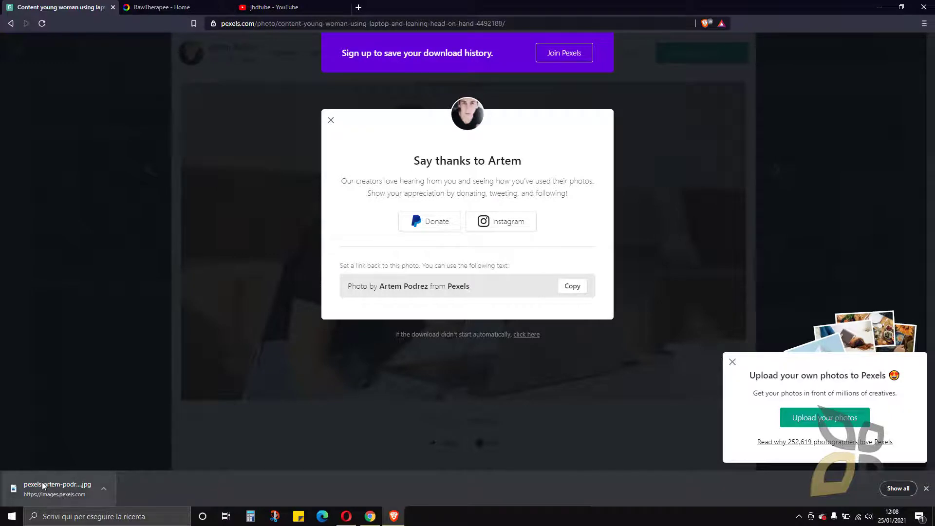
key(alt+Tab)
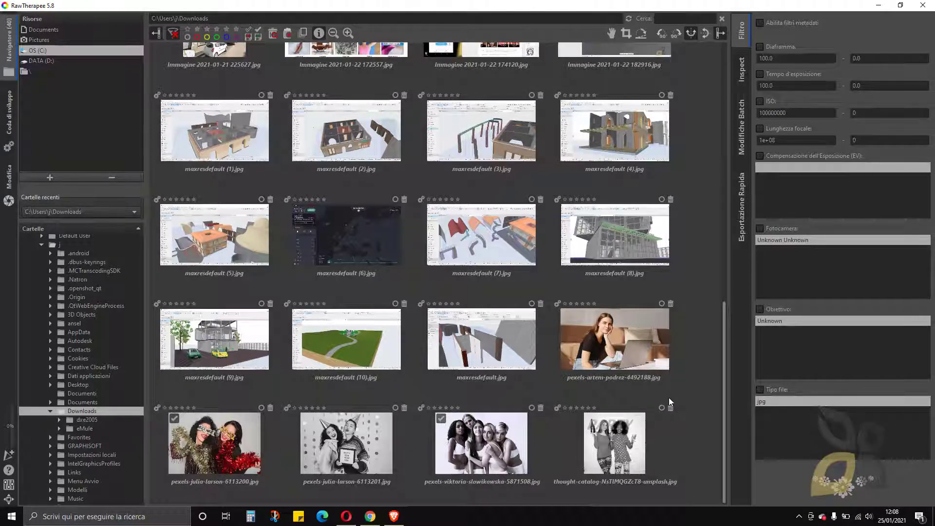
click(627, 340)
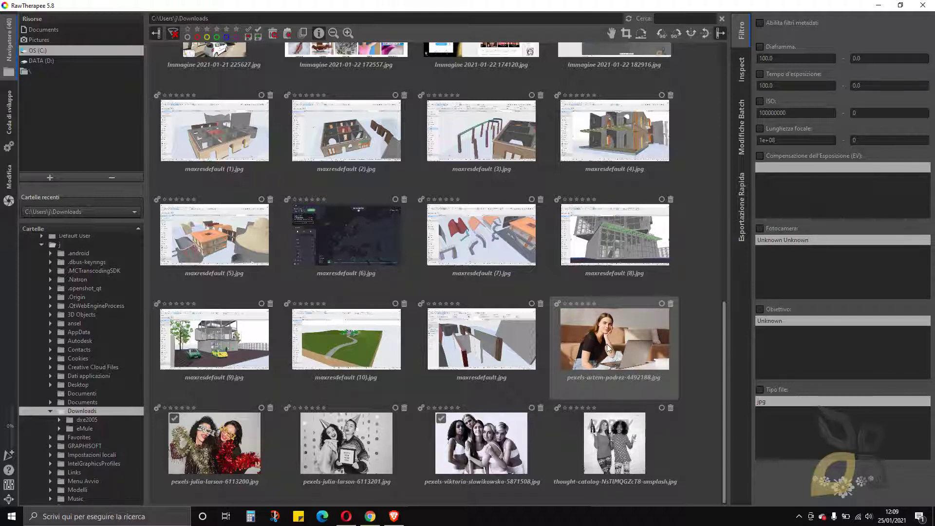
double_click(609, 332)
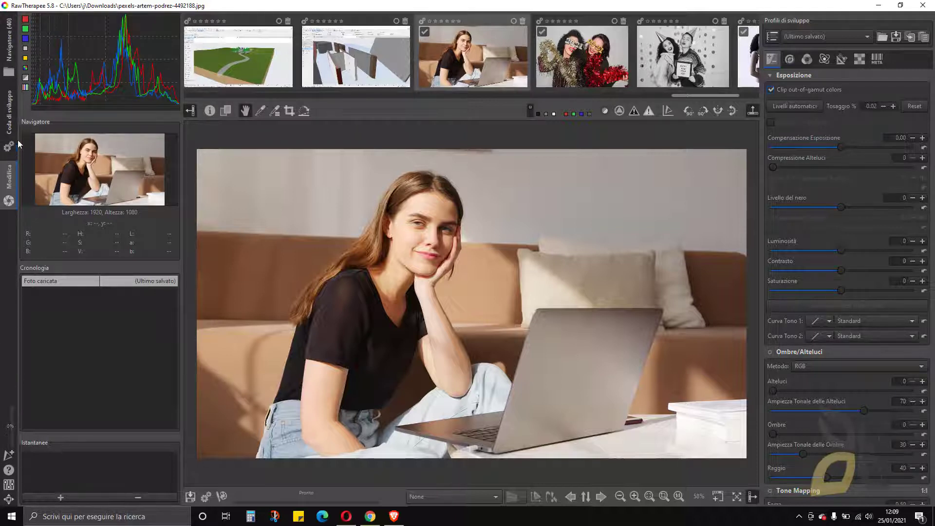
Step: Look at the file browser and the processing queue, and return to the photo in the editor
click(9, 115)
click(9, 49)
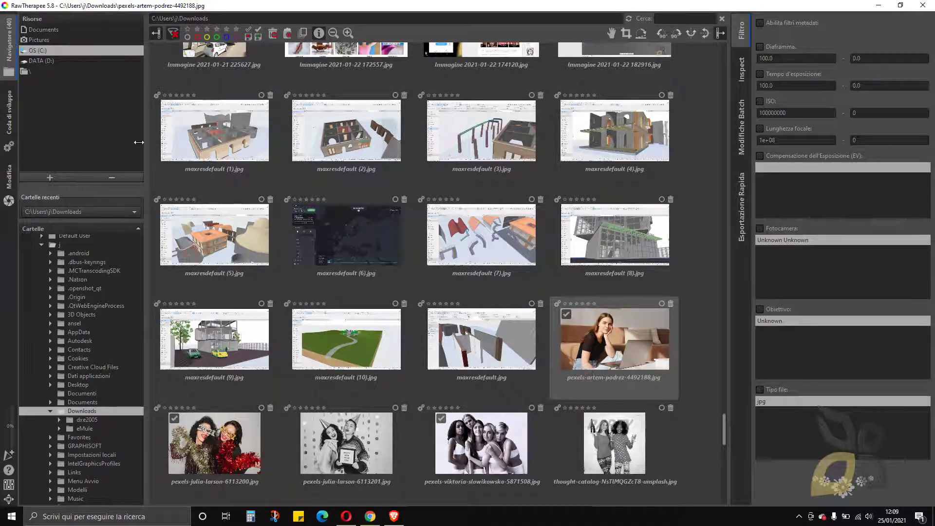
click(9, 125)
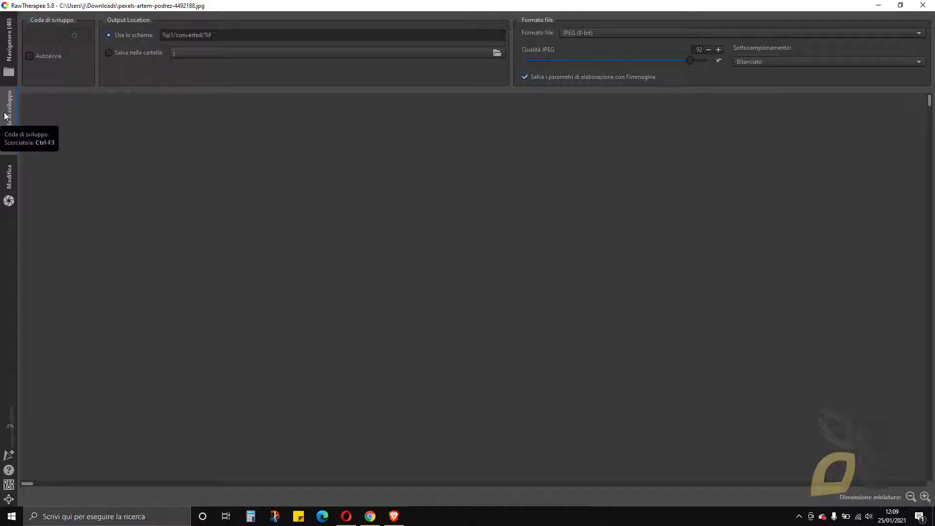
click(9, 186)
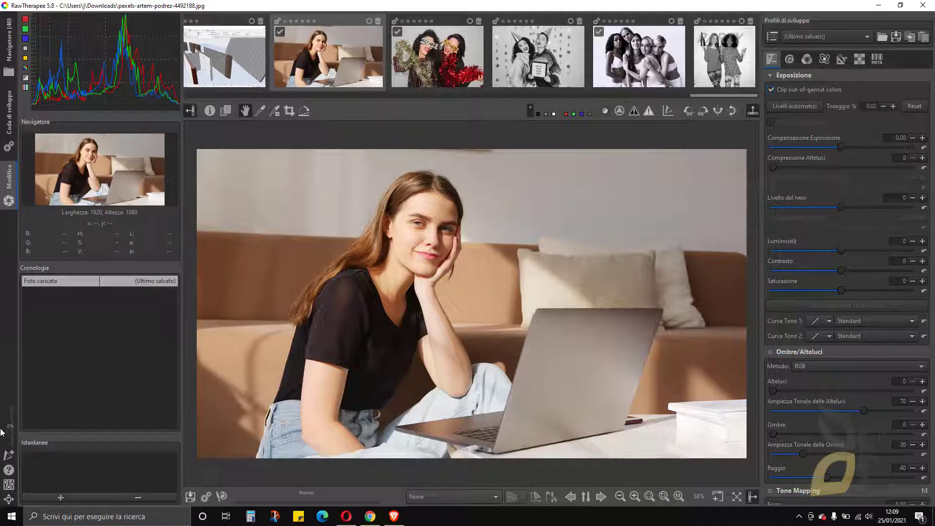
Step: In the preferences, turn off the system language setting and set the interface language to English (US)
click(8, 487)
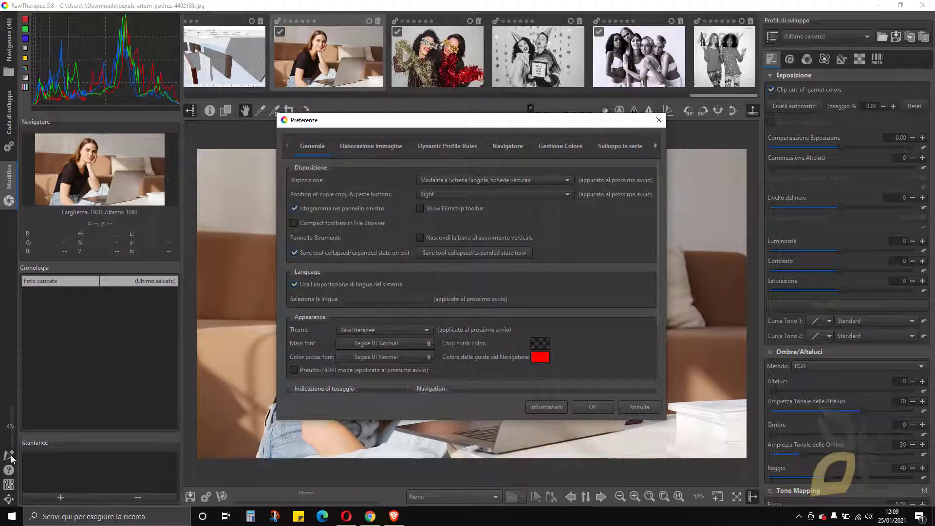
drag(357, 125, 302, 119)
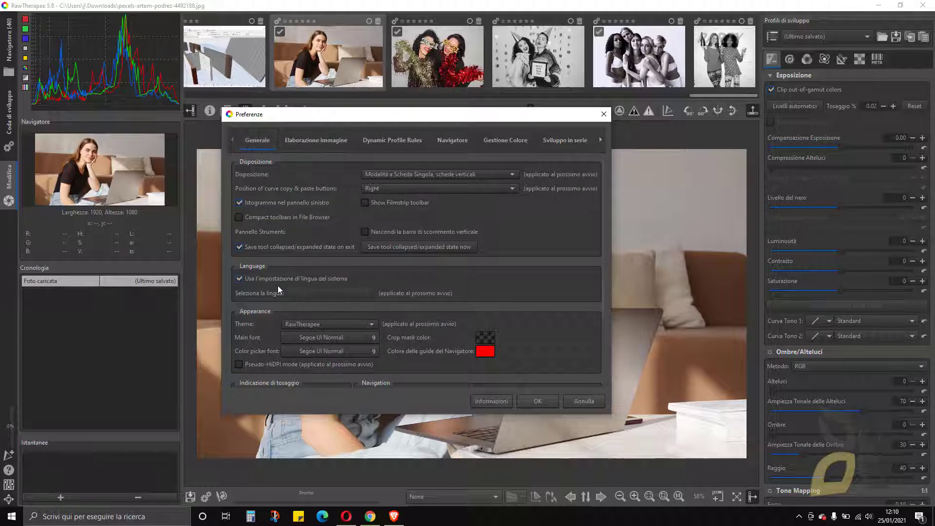
click(239, 278)
click(314, 294)
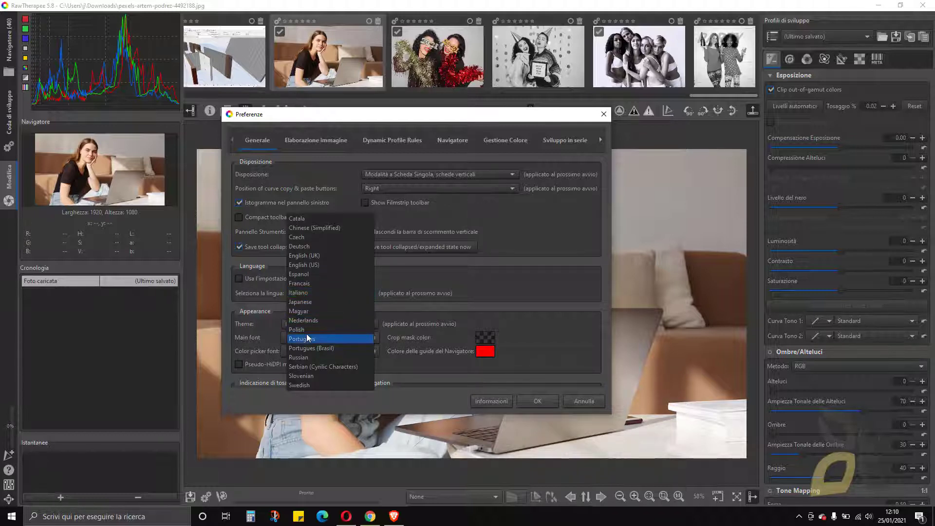
click(318, 266)
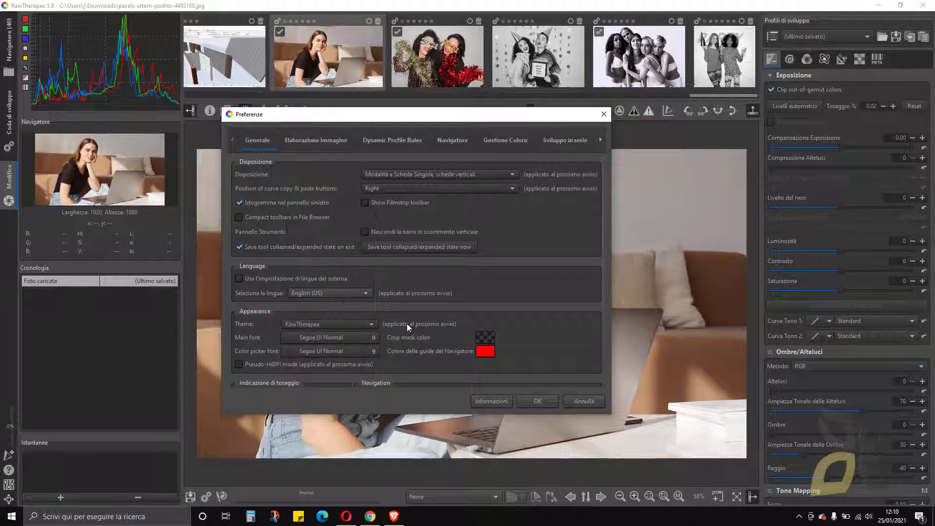
click(534, 401)
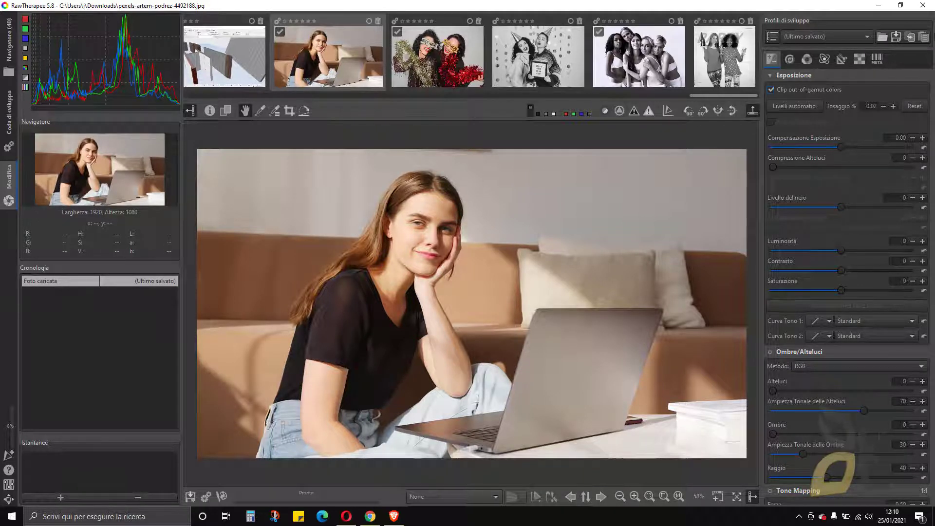
Step: Close RawTherapee and launch RawTherapee 5.8 again to apply the language change
click(923, 6)
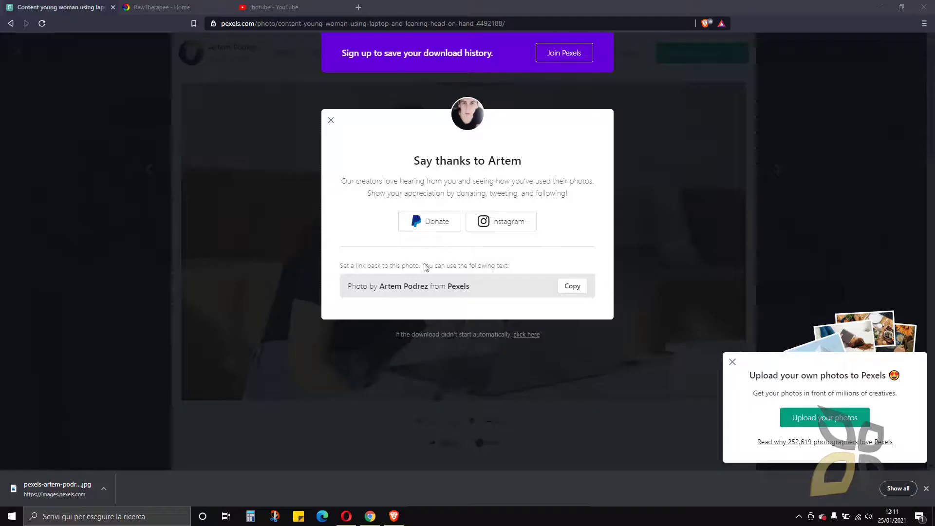
click(10, 516)
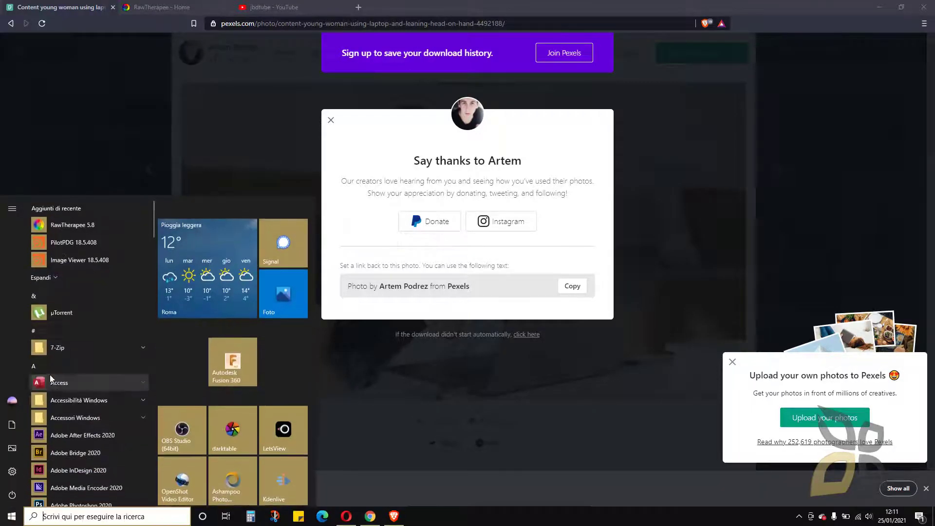
click(67, 224)
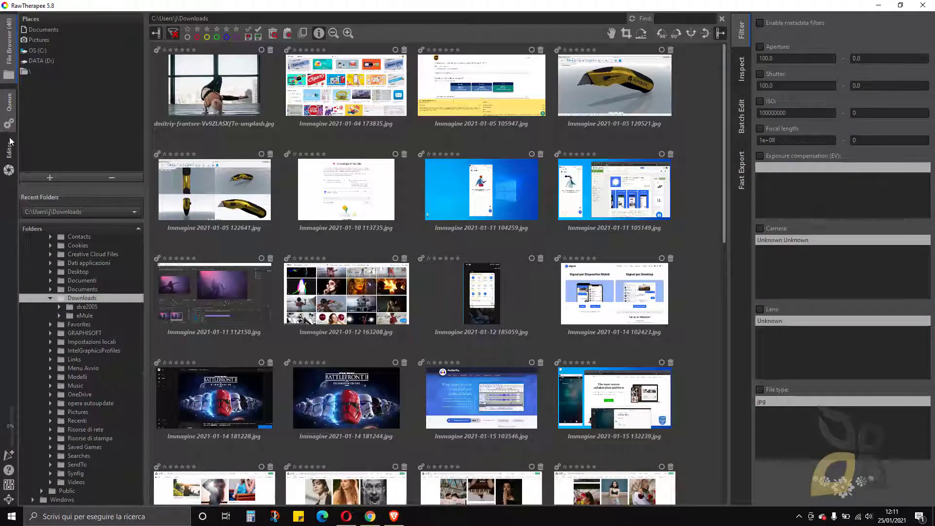
Step: Look through the Editor, File Browser and Queue views in the English interface, ending in the Editor
click(10, 152)
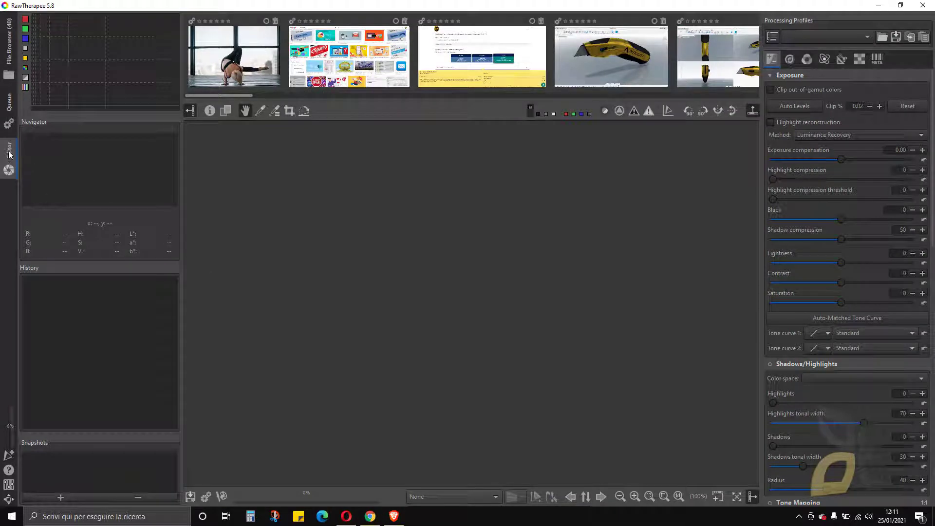
click(9, 61)
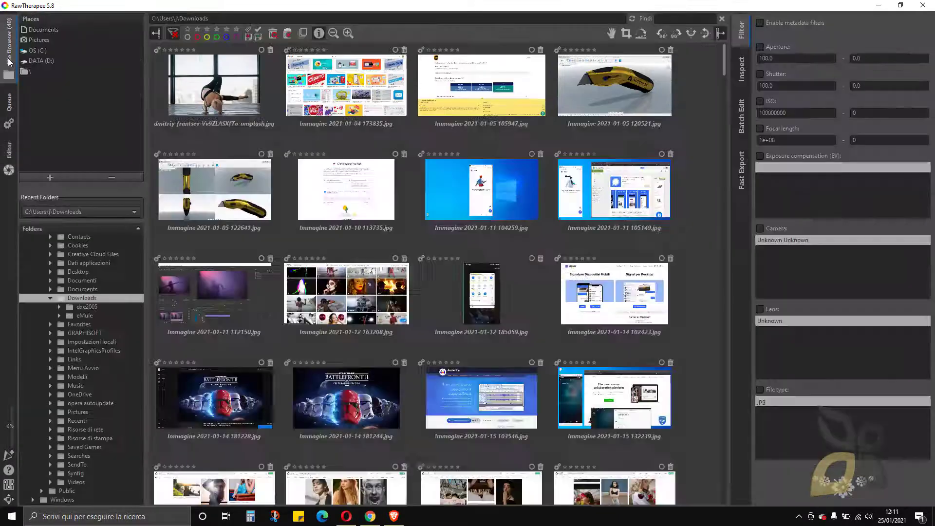
click(10, 105)
click(10, 148)
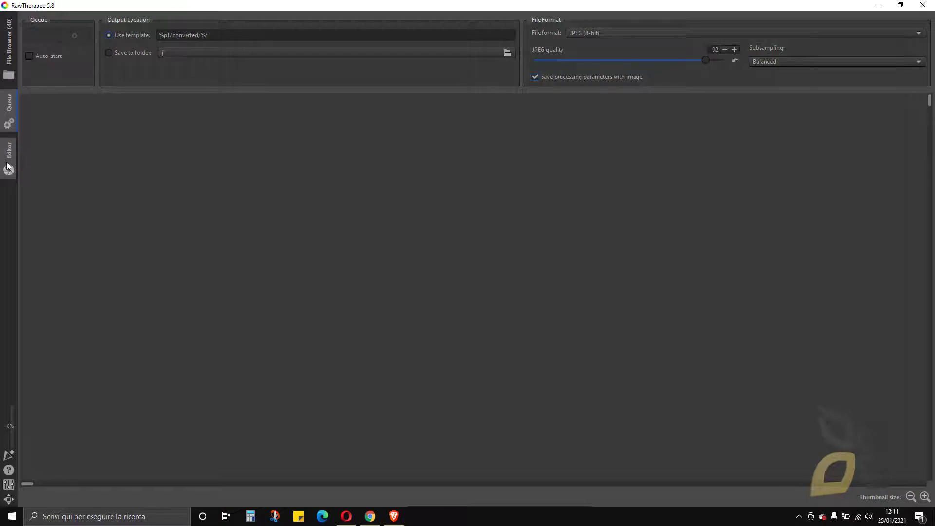
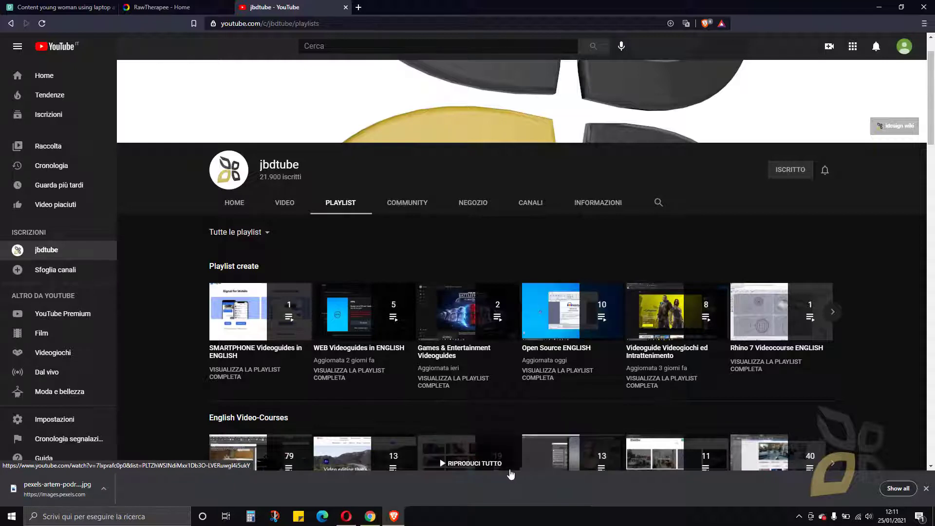
Step: View the jbdtube channel's community and store pages on YouTube, and minimize the browser to return to RawTherapee
click(405, 204)
drag(461, 316, 437, 312)
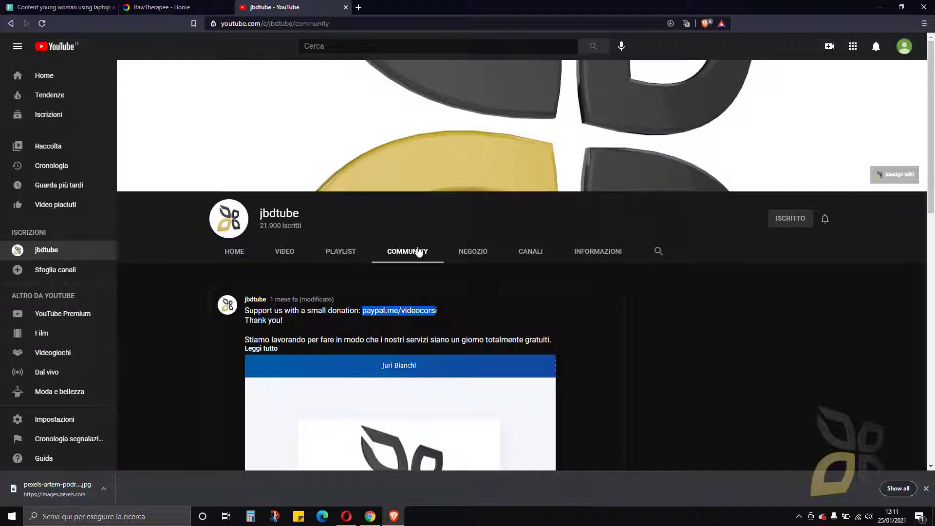
click(467, 257)
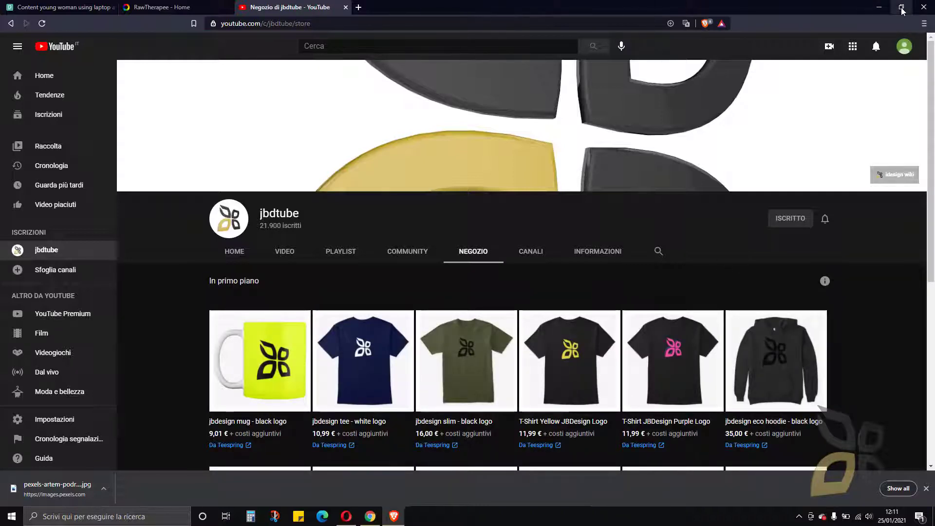
click(872, 9)
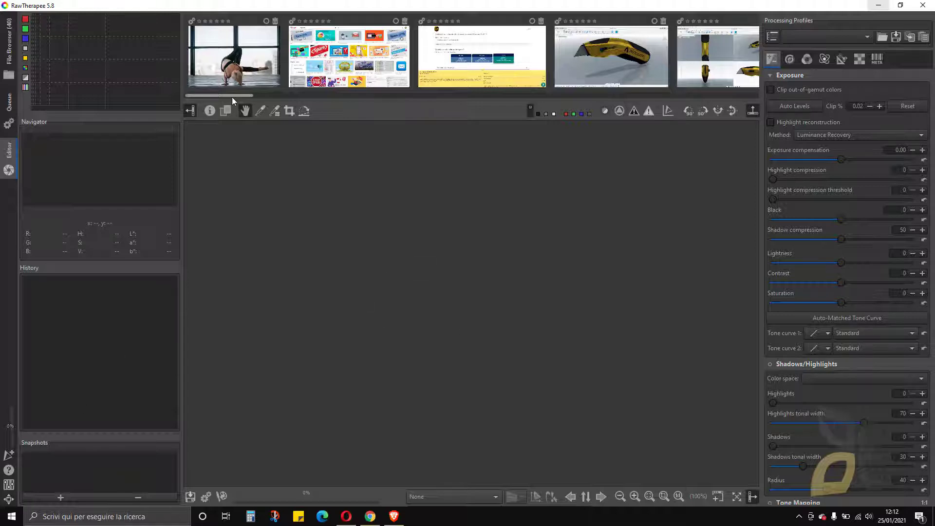
Step: Find the photo of the woman with the laptop in the filmstrip and open it in the editor
drag(238, 97, 700, 108)
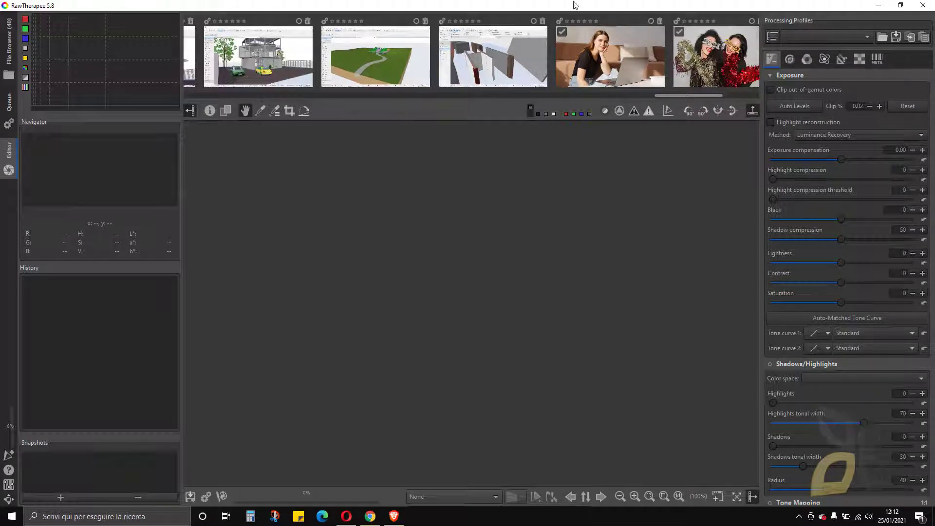
double_click(626, 60)
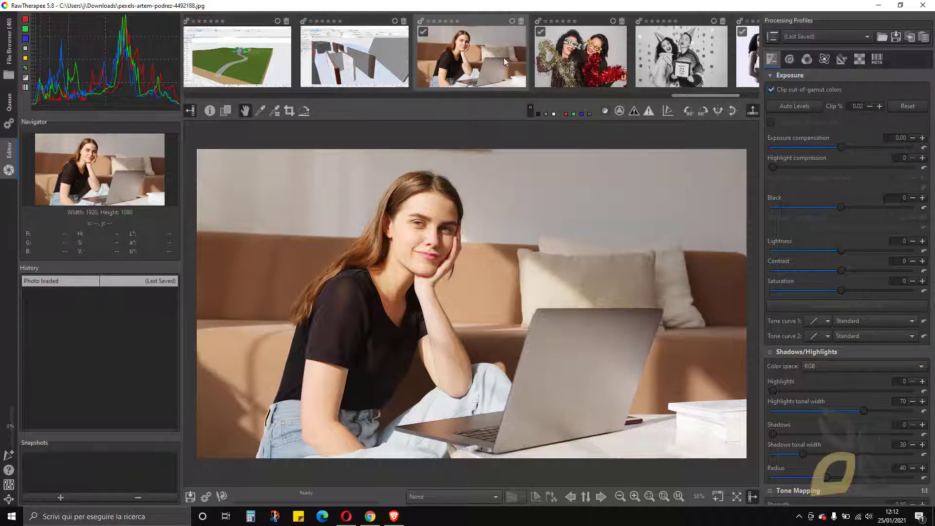
drag(686, 95, 764, 111)
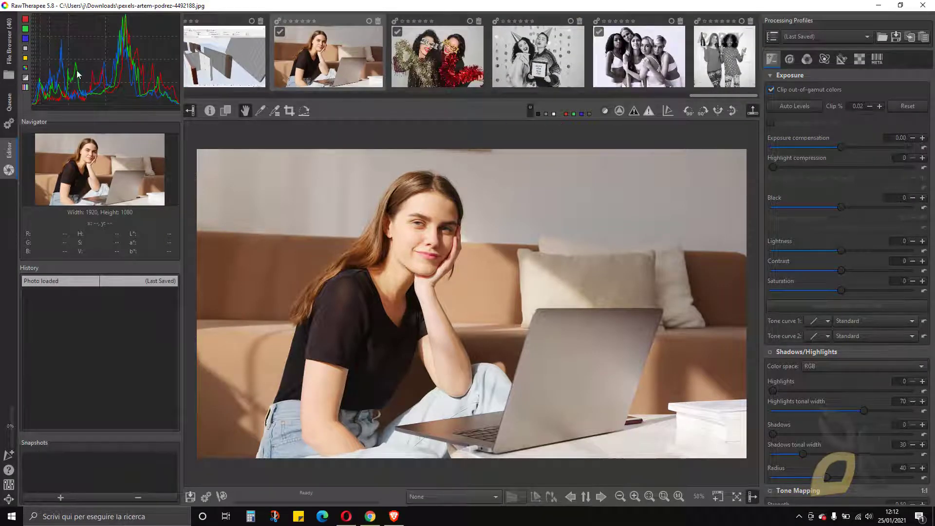
Step: Add the luminance histogram to the display, hiding the red, green and blue channels and showing them again
click(25, 19)
click(25, 29)
click(26, 39)
click(26, 47)
click(26, 39)
click(25, 19)
click(26, 29)
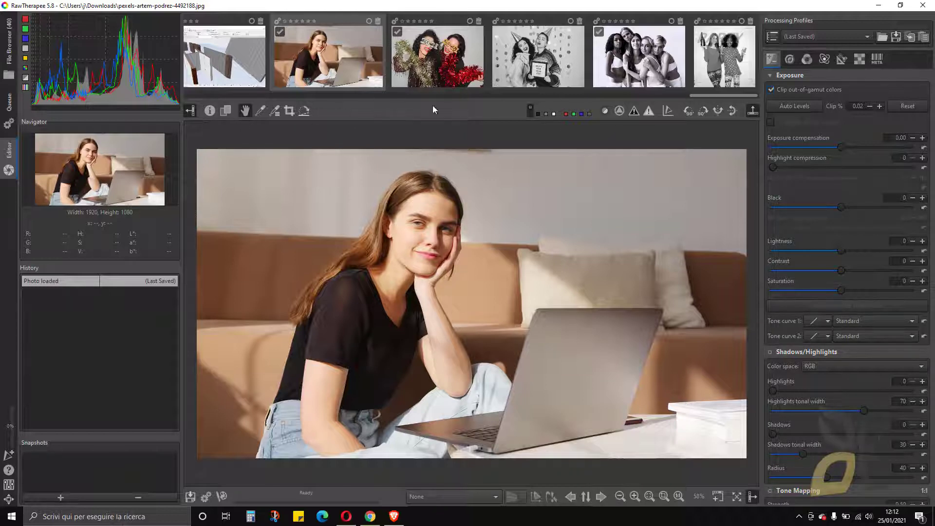
Step: Hide the side panel that holds the histogram, navigator, history and snapshots
click(191, 115)
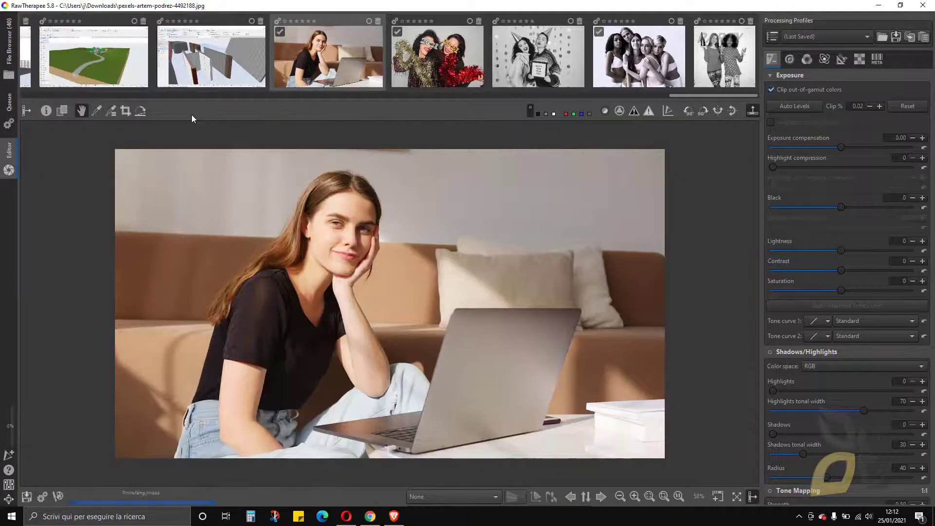
Step: Bring back the side panel with the histogram, and toggle the filmstrip, the tool panel and full-screen mode
click(25, 115)
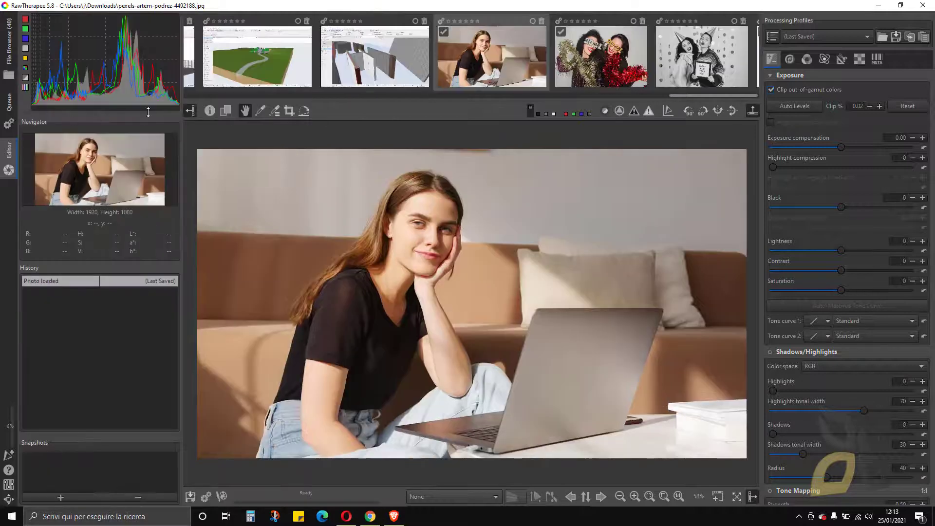
click(754, 108)
click(753, 21)
click(754, 496)
click(754, 497)
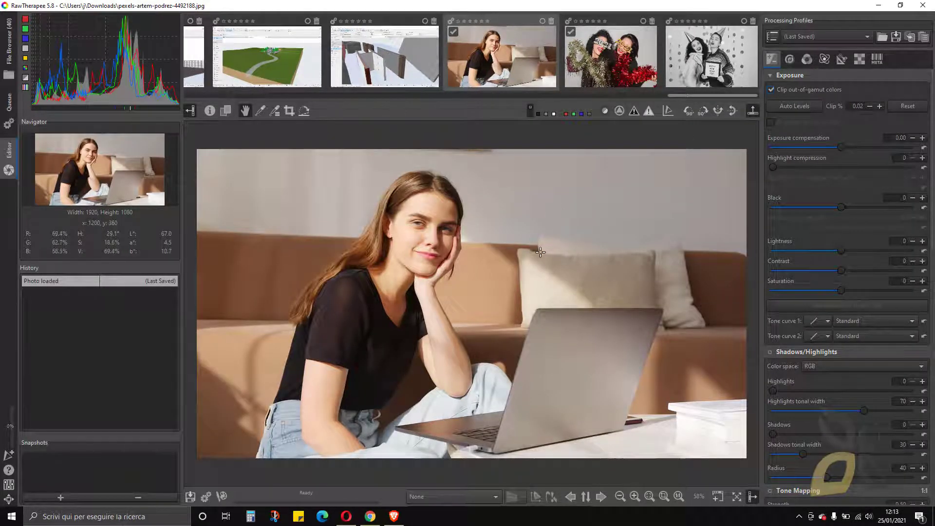
click(10, 499)
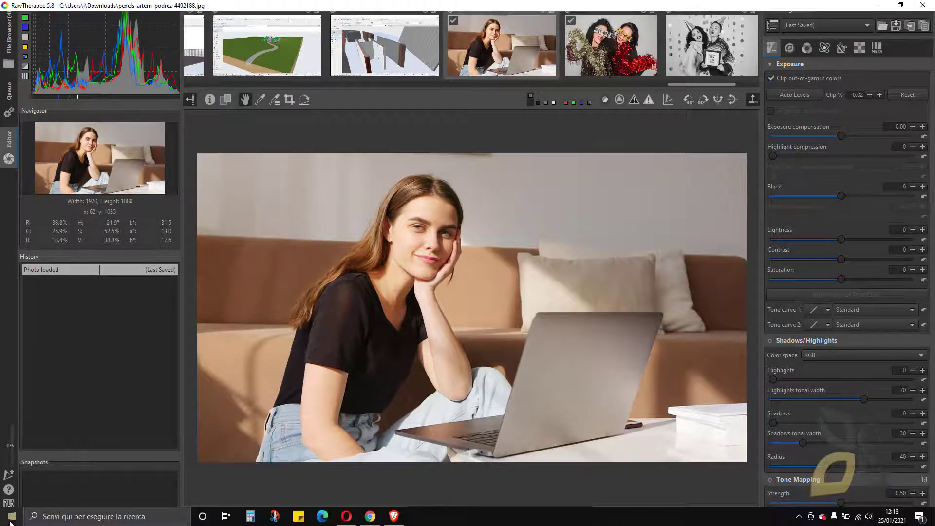
click(10, 501)
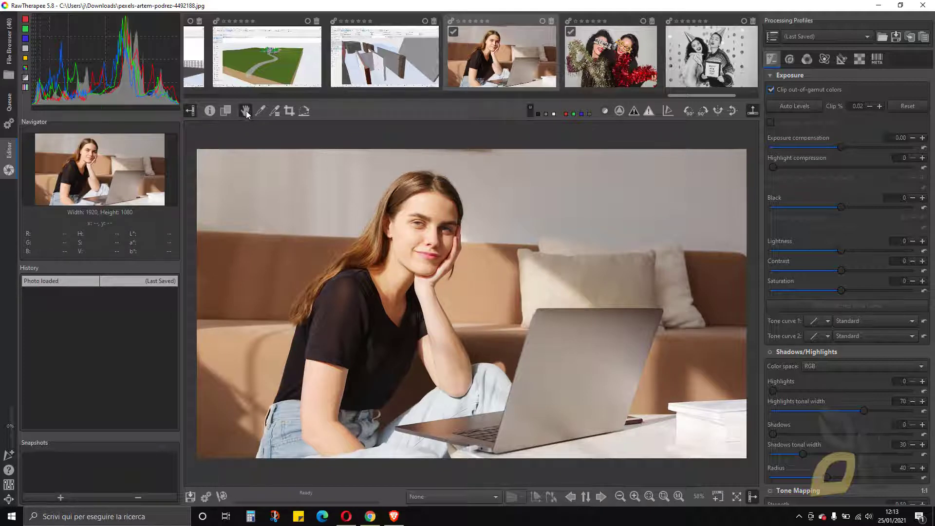
Step: Examine the photo by panning across it and zooming between the woman's face and the whole frame
scroll(367, 273, up, 1)
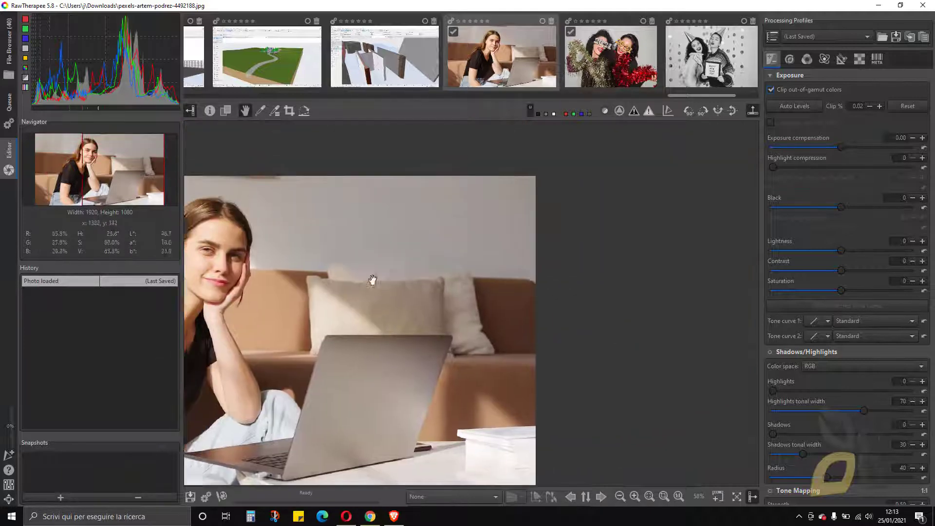
drag(473, 277, 423, 260)
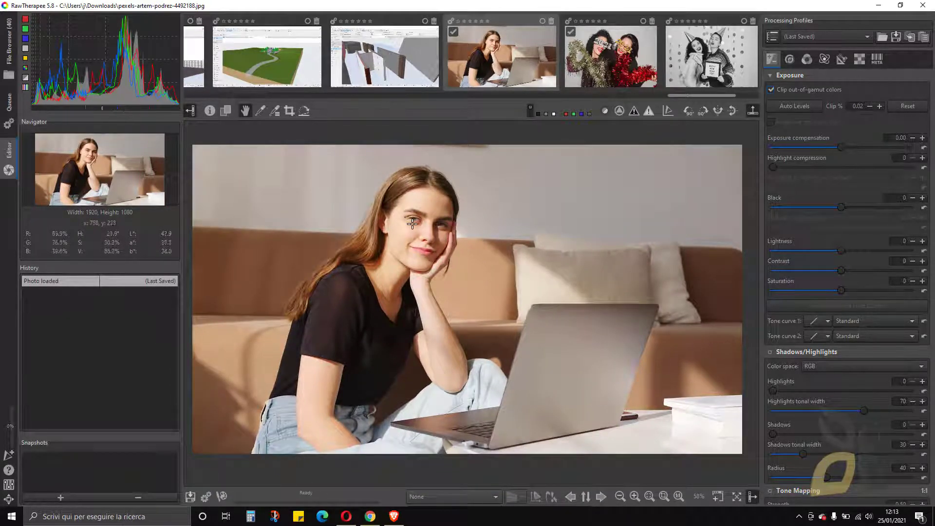
scroll(415, 230, up, 3)
scroll(415, 230, up, 1)
scroll(416, 230, down, 6)
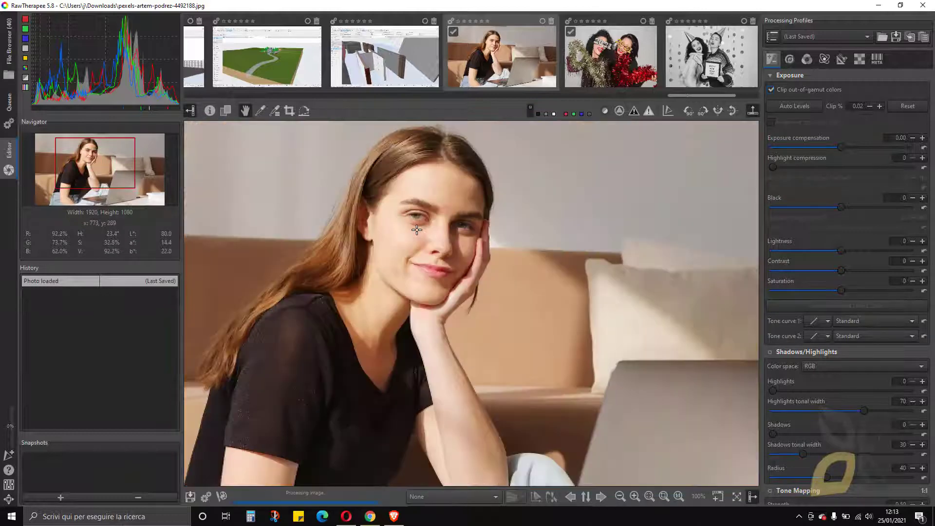
scroll(388, 229, up, 3)
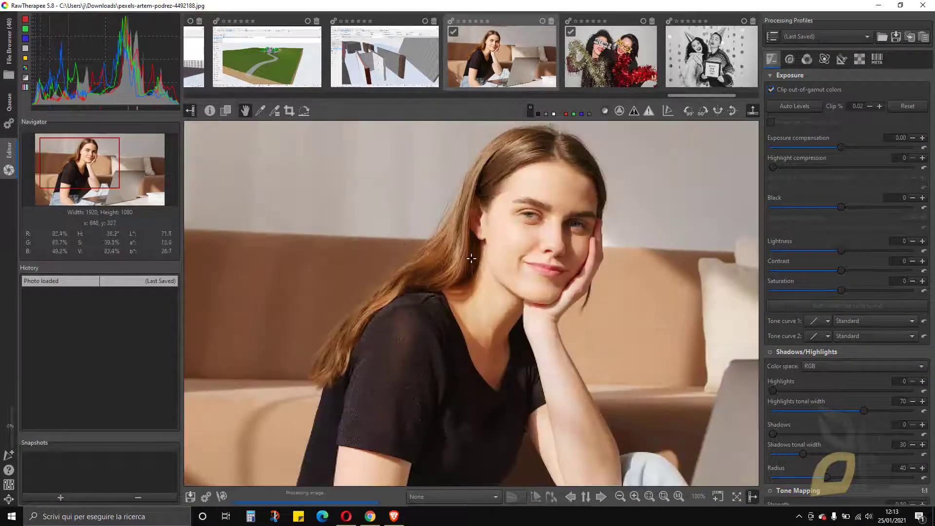
scroll(414, 261, down, 2)
scroll(584, 269, up, 1)
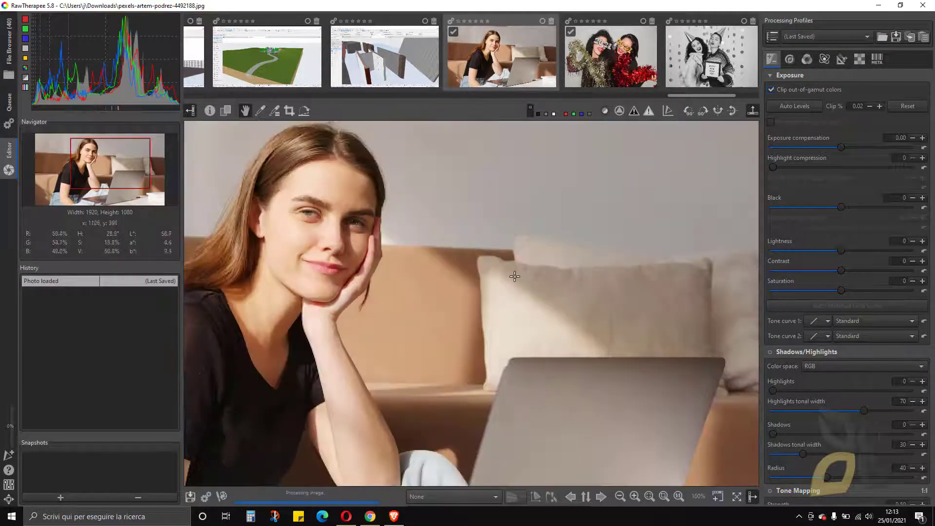
scroll(436, 260, down, 1)
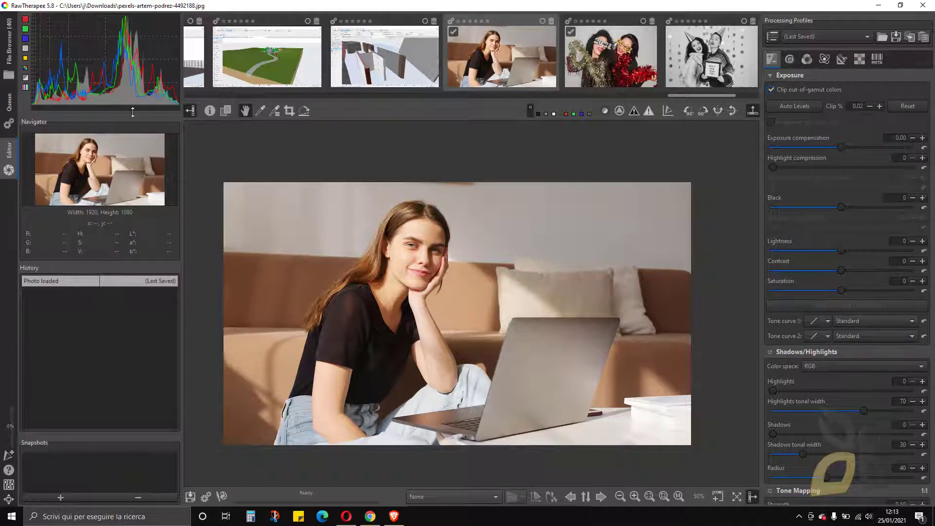
Step: Rotate the photo left in 90-degree steps until its coarse rotation is back at 0
click(689, 115)
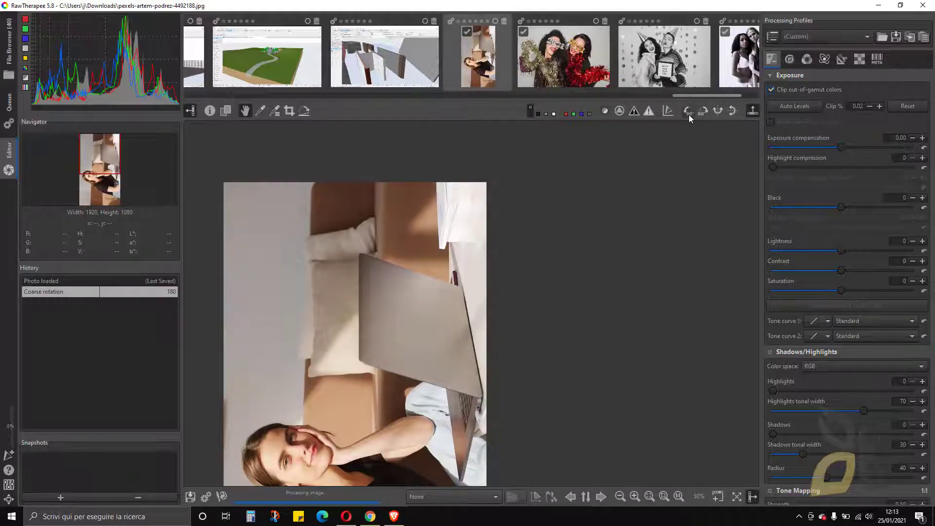
click(686, 112)
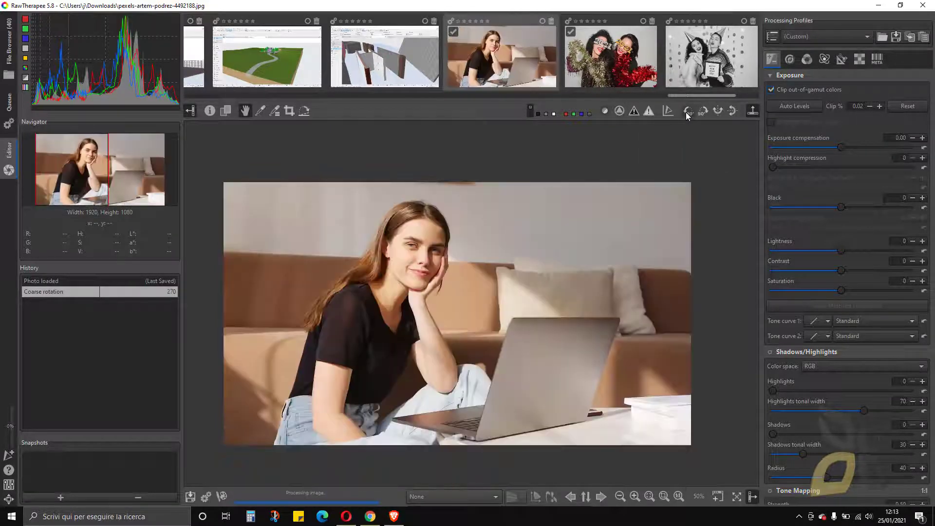
click(686, 112)
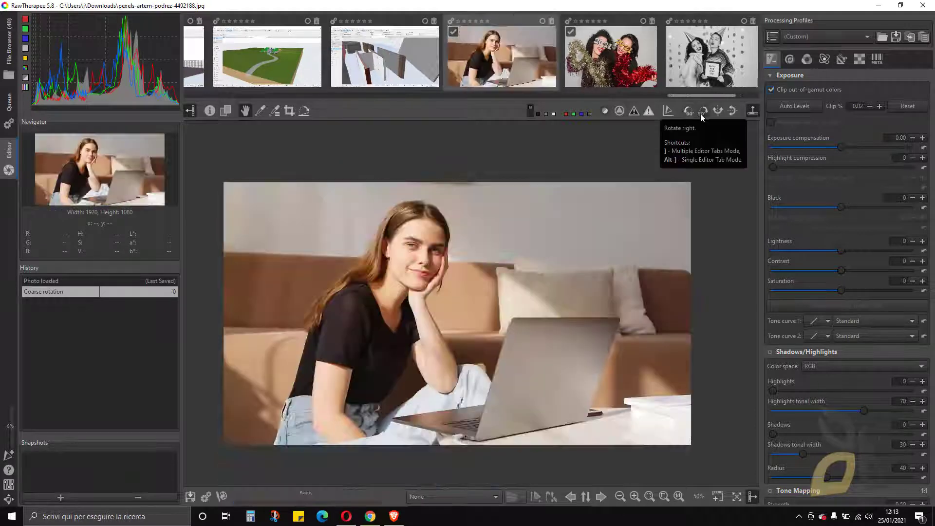
Step: Flip the photo horizontally, and turn vertical flipping on and back off
click(717, 113)
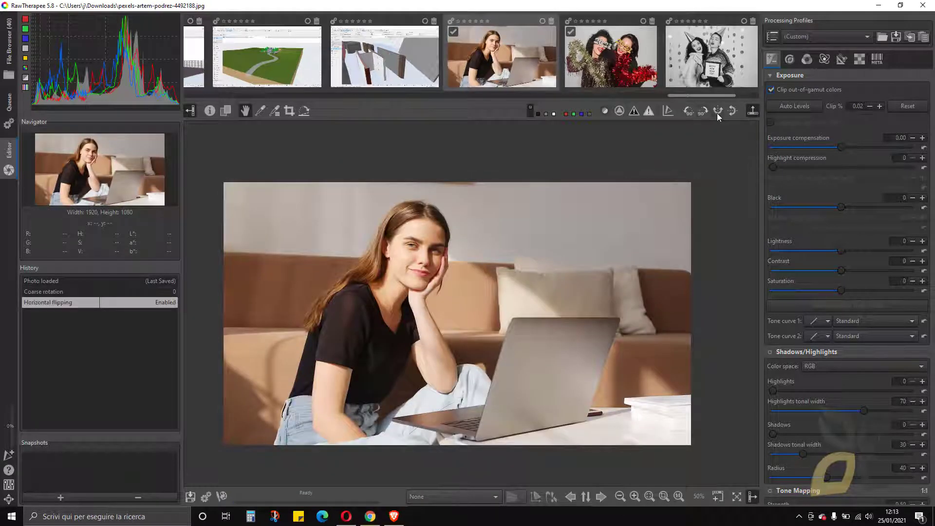
click(717, 113)
click(716, 113)
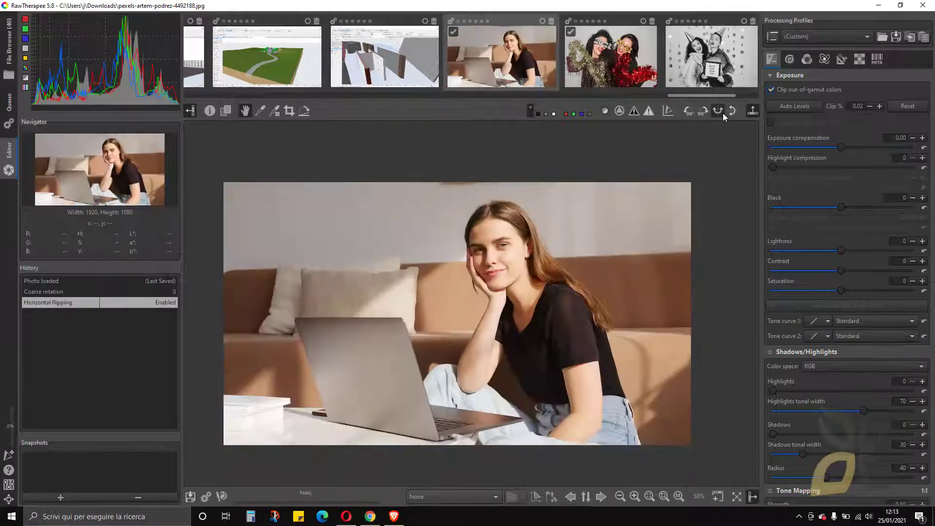
click(731, 112)
click(731, 112)
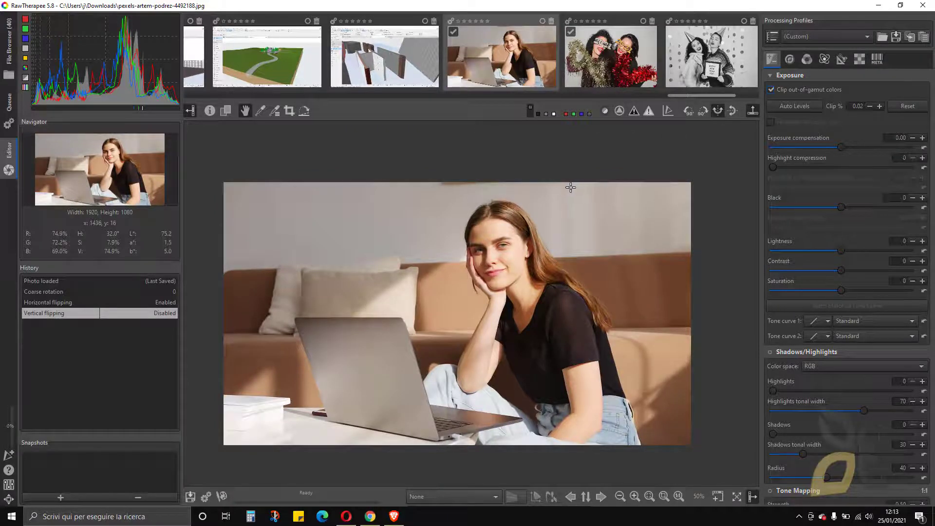
Step: Look through the detail, color, advanced, transform, raw and metadata tool groups and return to the exposure tools
click(789, 61)
click(807, 60)
click(825, 60)
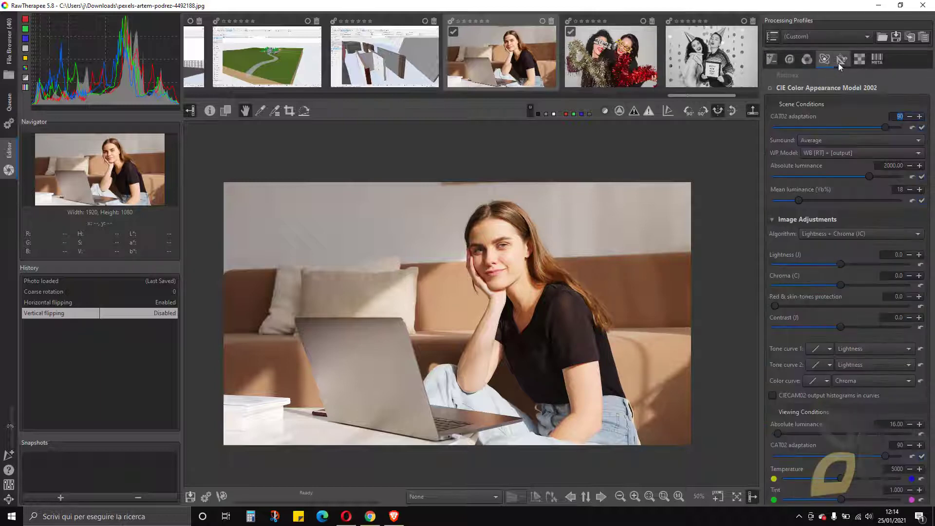
click(840, 64)
click(858, 65)
click(874, 63)
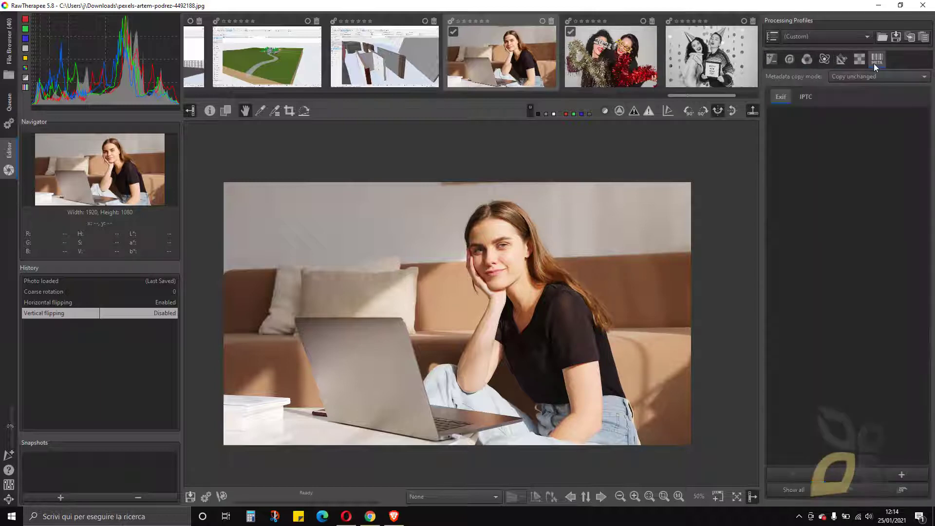
click(858, 66)
click(825, 63)
click(806, 60)
click(790, 61)
click(772, 60)
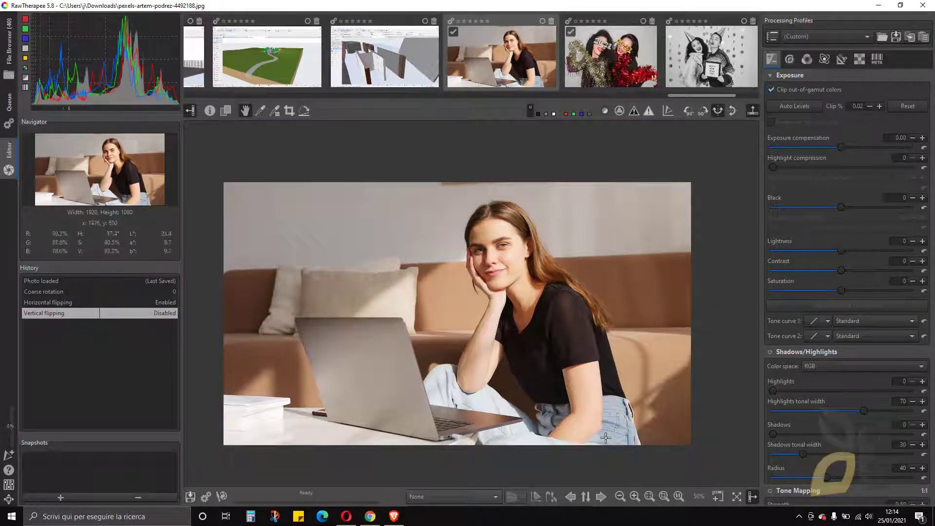
Step: Open the Save dialog for the edited photo and close it without saving
click(191, 497)
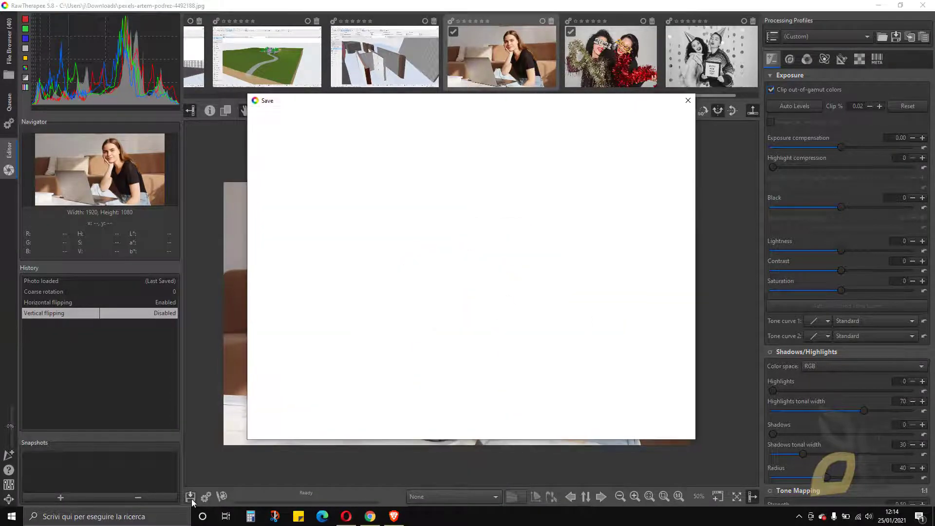
click(688, 100)
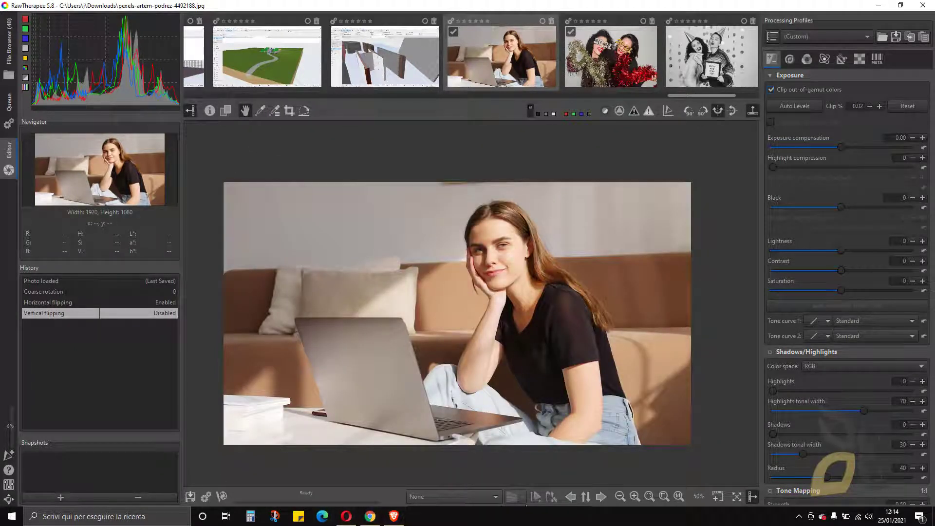
Step: Try the preview zoom levels, including fitting the photo to the screen and viewing it at 100%, ending at 50%
click(621, 497)
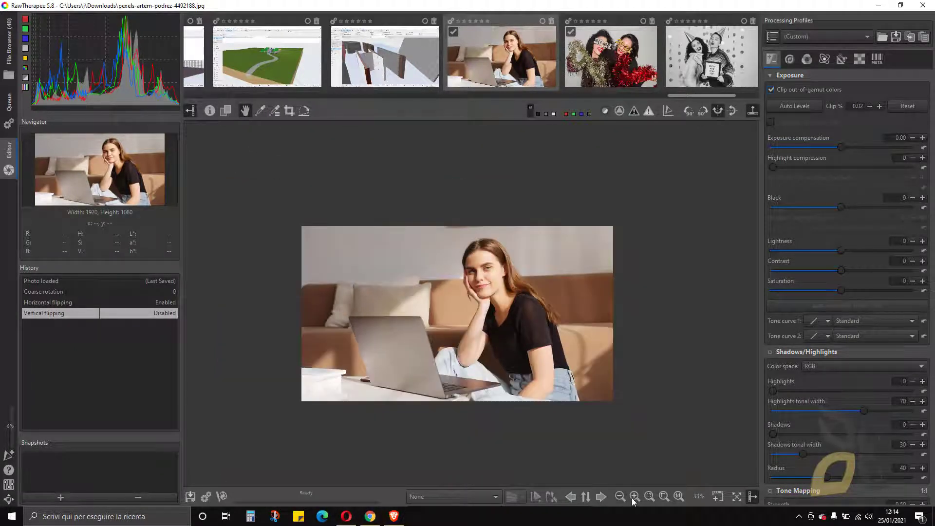
click(633, 496)
click(632, 497)
click(619, 497)
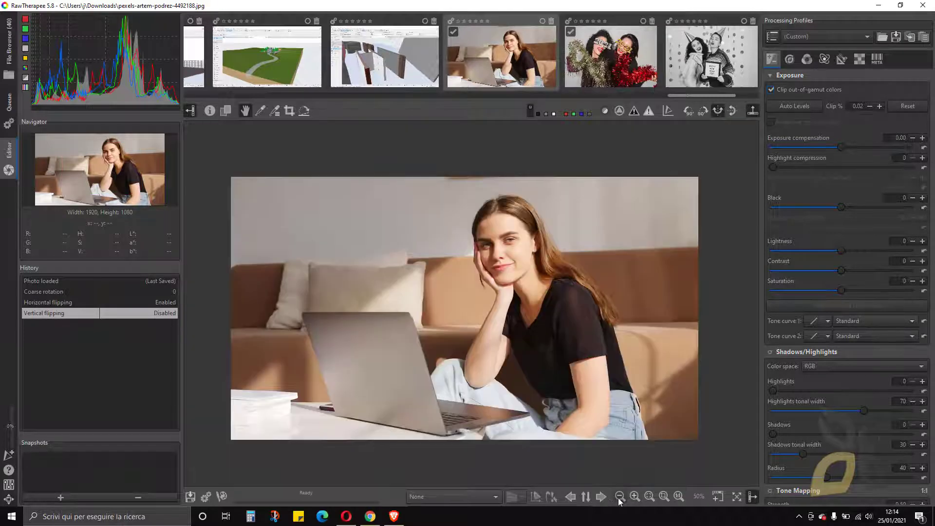
click(650, 497)
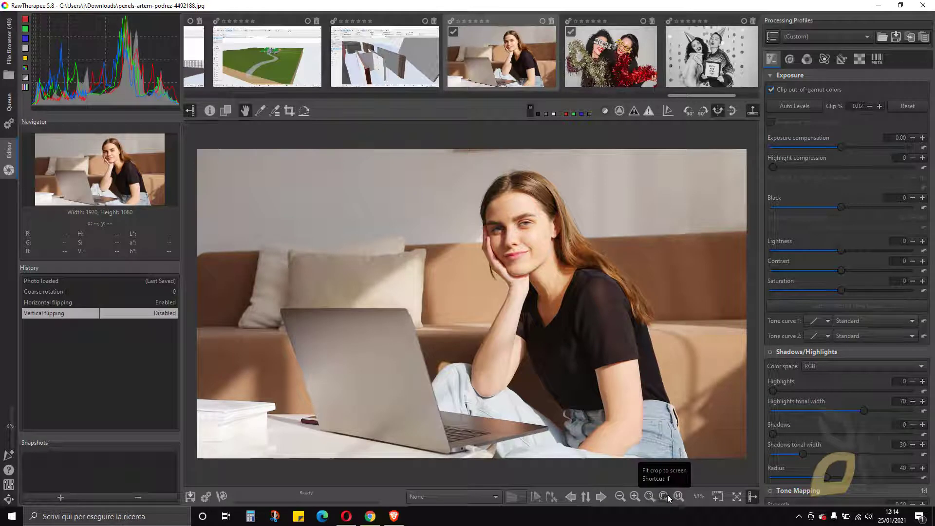
click(679, 496)
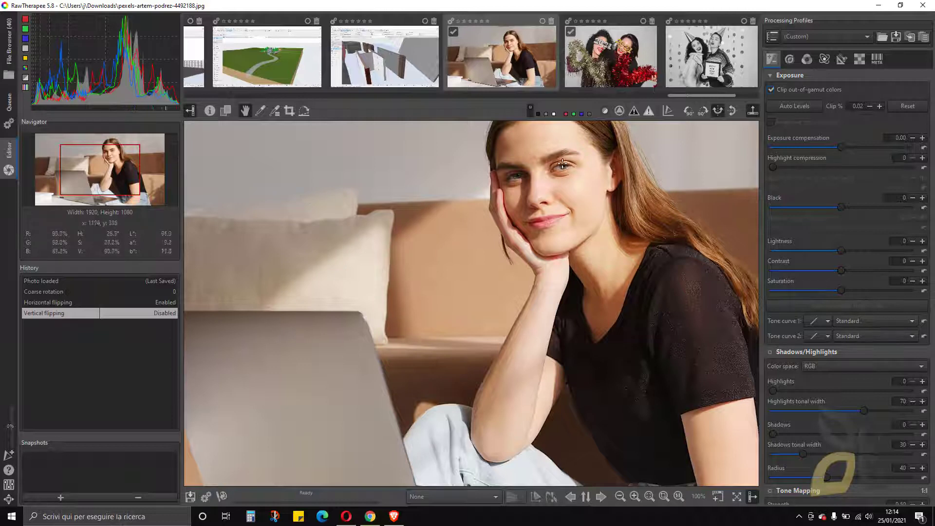
click(620, 497)
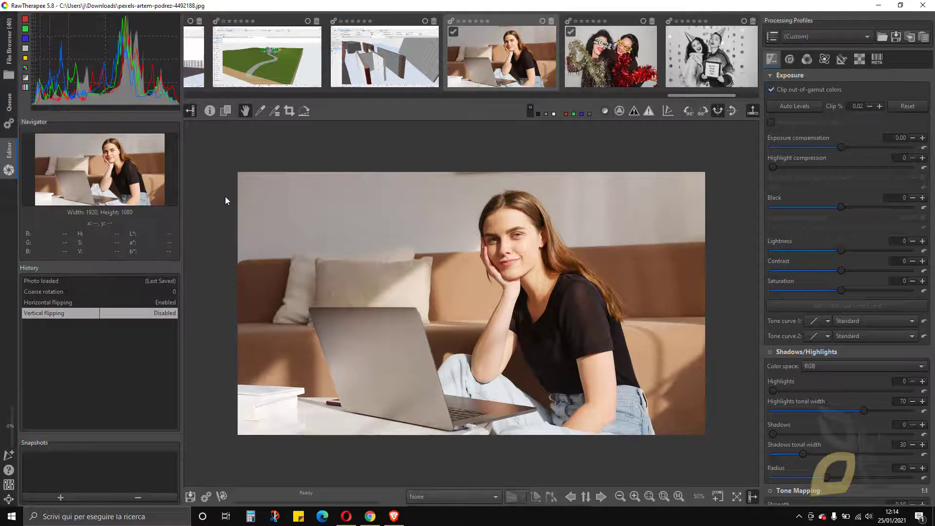
Step: Show the before/after comparison and set exposure compensation to 1.35, lightness to -2, contrast to 38 and black to -610
click(224, 110)
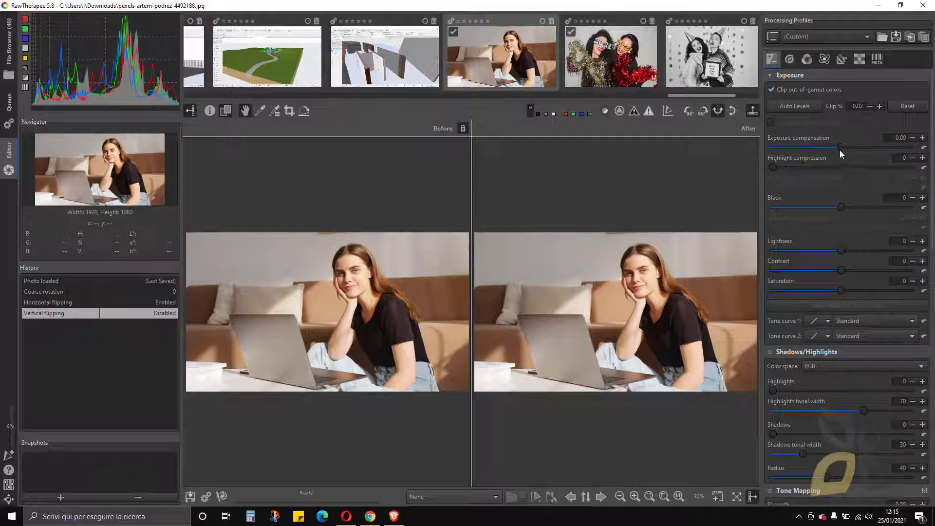
mouse_move(840, 152)
mouse_down()
mouse_move(867, 150)
mouse_move(825, 152)
mouse_move(863, 152)
mouse_move(854, 152)
mouse_up()
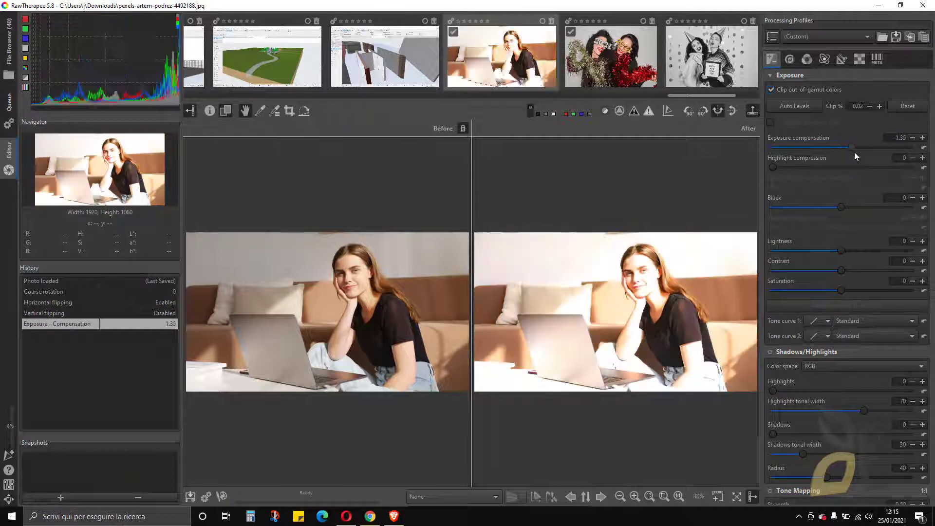
drag(843, 249, 875, 270)
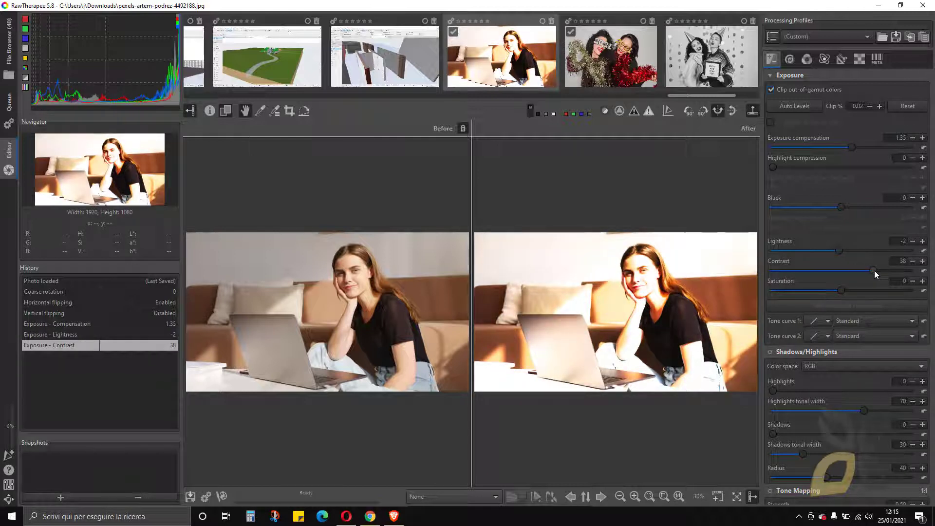
click(833, 207)
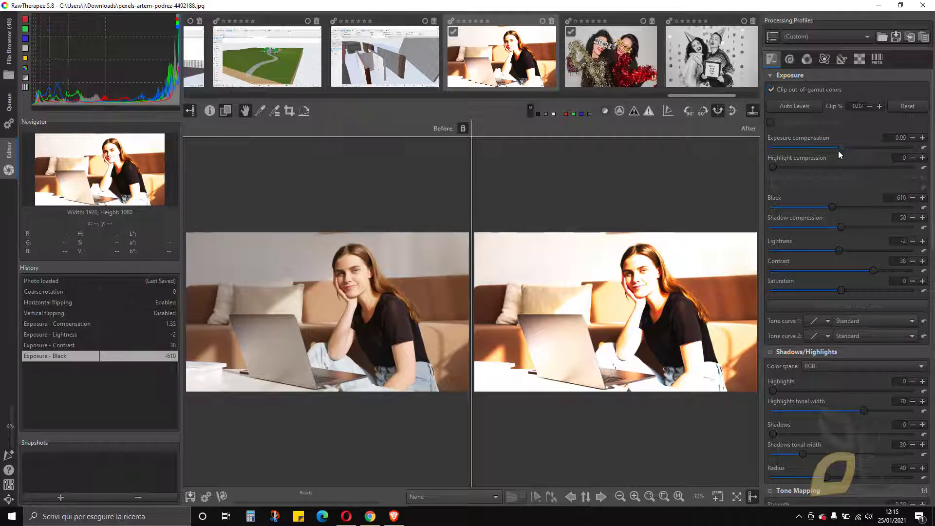
Step: Set the exposure compensation to -0.04 and the black level to -173
drag(839, 152, 838, 149)
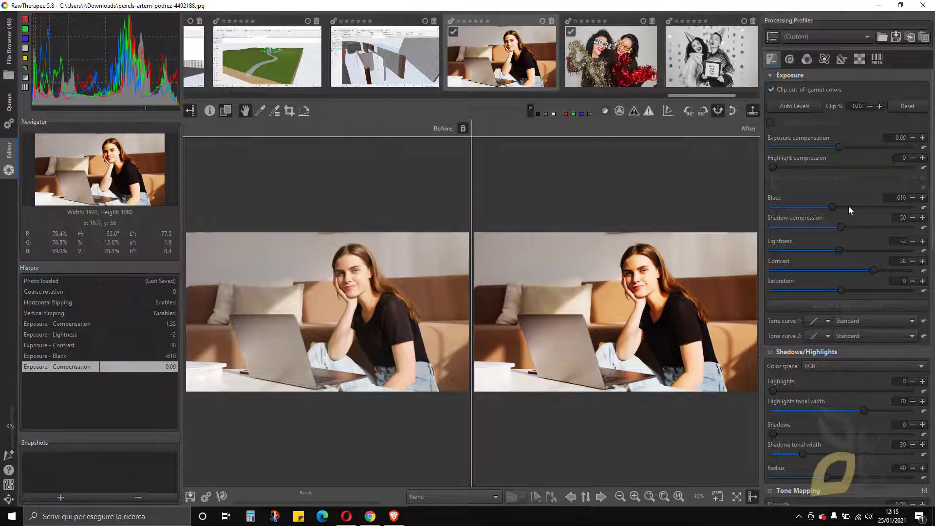
click(838, 207)
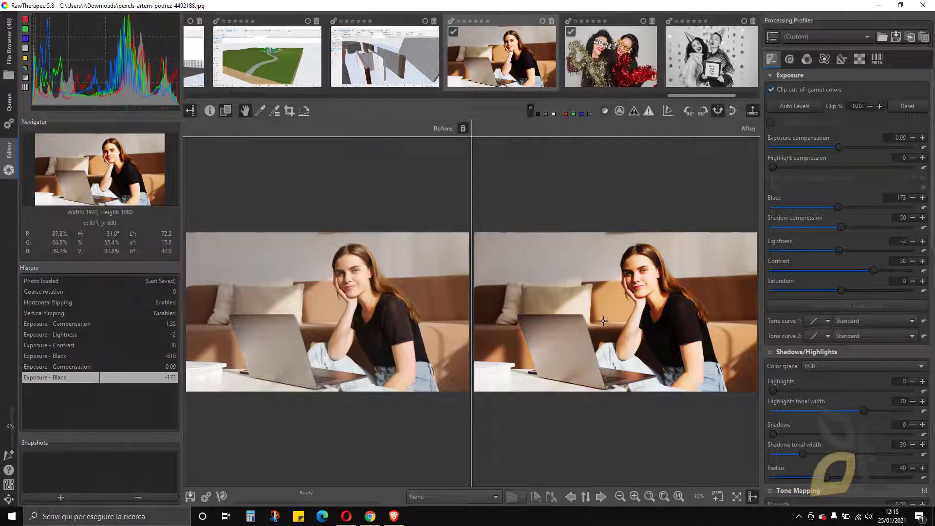
click(839, 147)
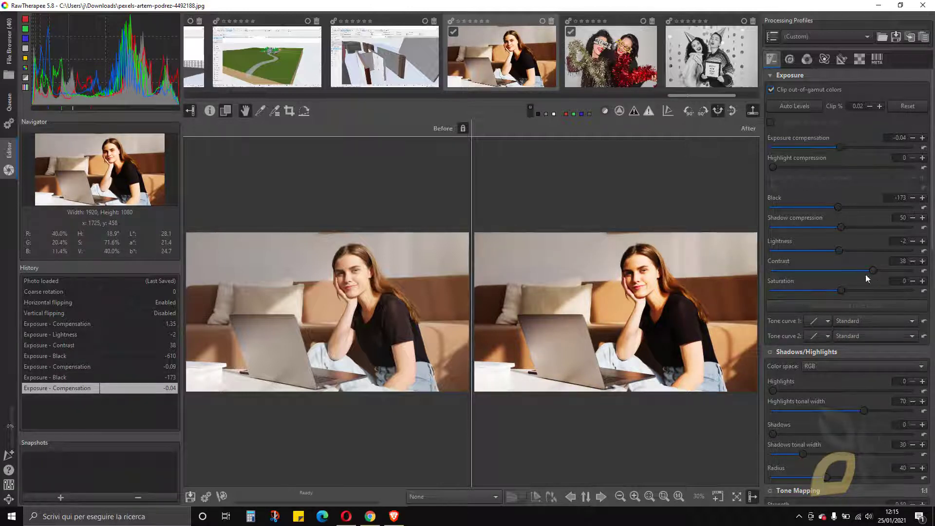
Step: Set the contrast to 47 and the saturation to -100 to turn the photo black and white
drag(872, 270, 879, 270)
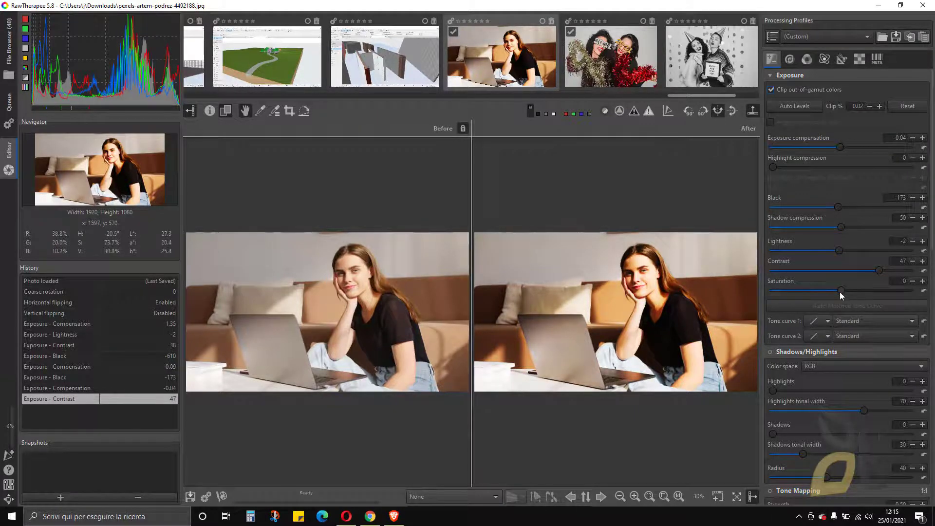
drag(840, 291, 788, 289)
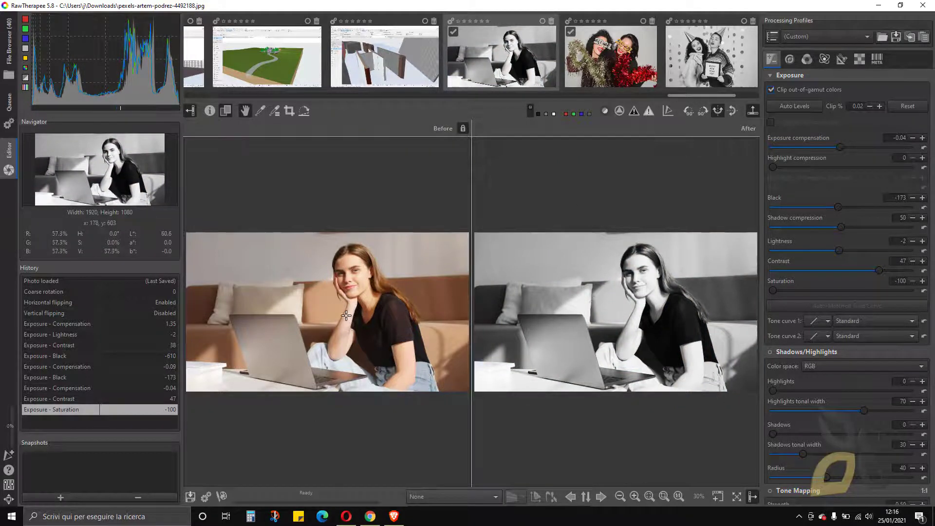
Step: Compare the original and black-and-white versions of the photo up close at 50% zoom
scroll(436, 333, up, 2)
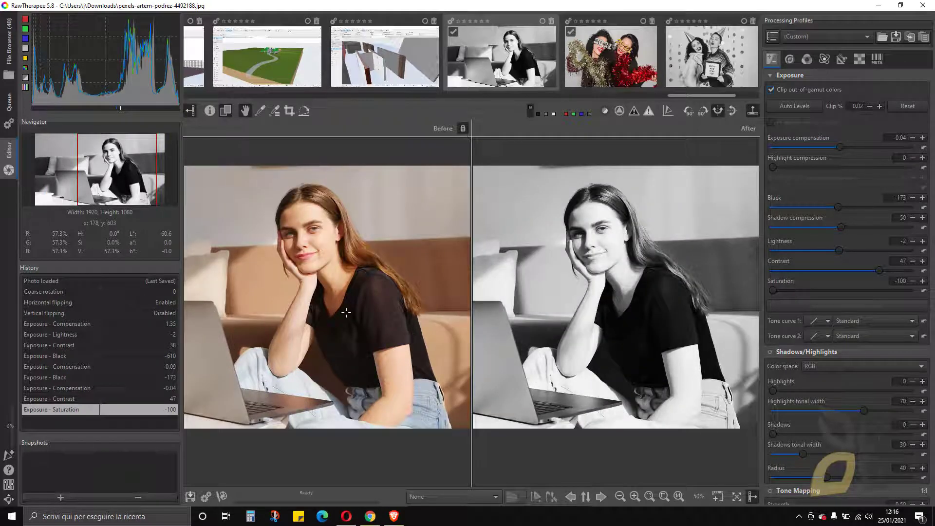
scroll(364, 306, down, 1)
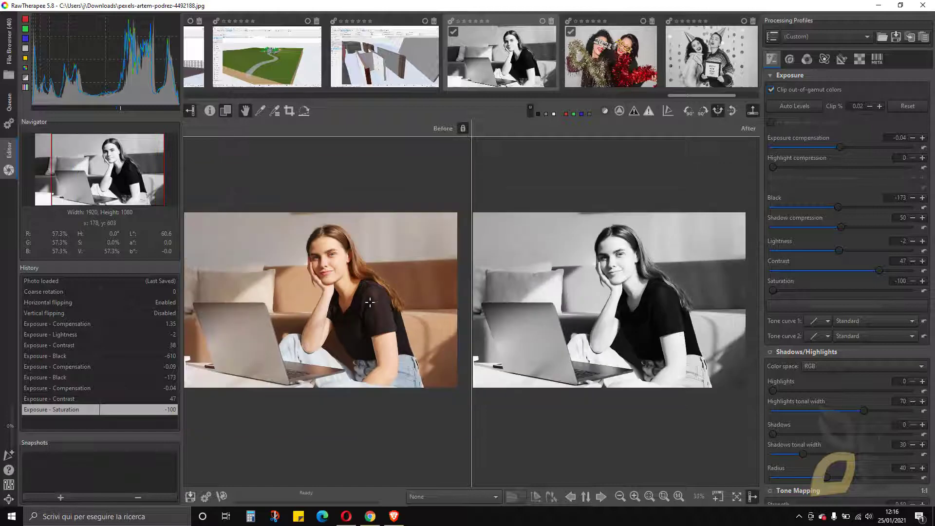
scroll(374, 299, up, 1)
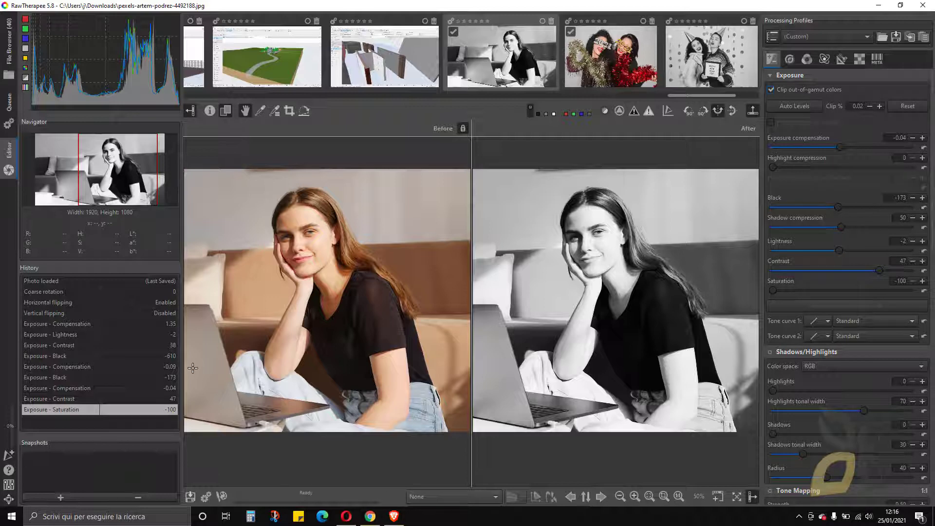
Step: Look through the detail, color, advanced, transform and raw tool groups to see which adjustments each one offers
click(790, 60)
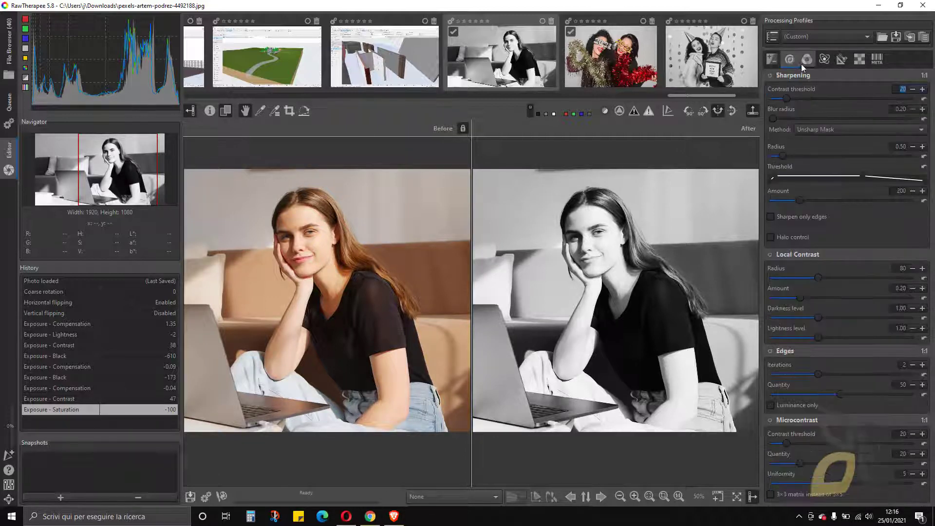
click(807, 59)
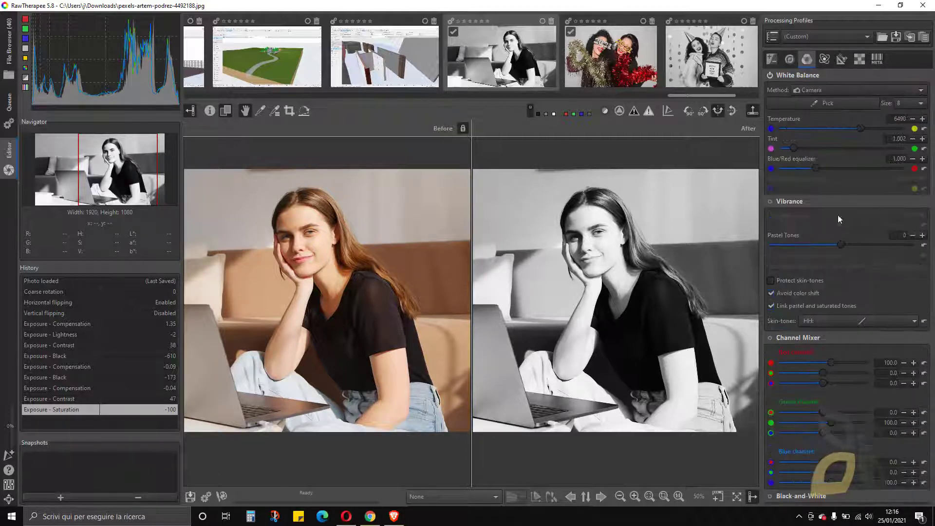
click(824, 59)
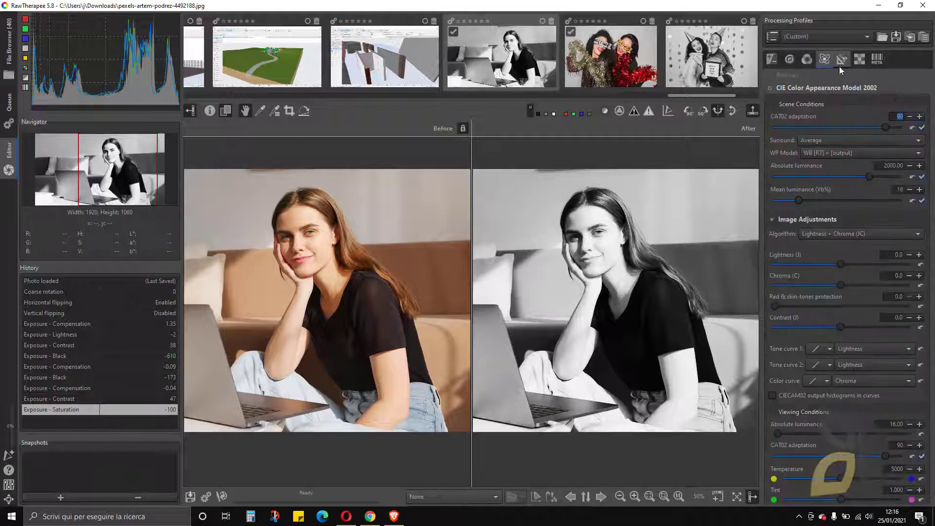
click(840, 65)
click(859, 60)
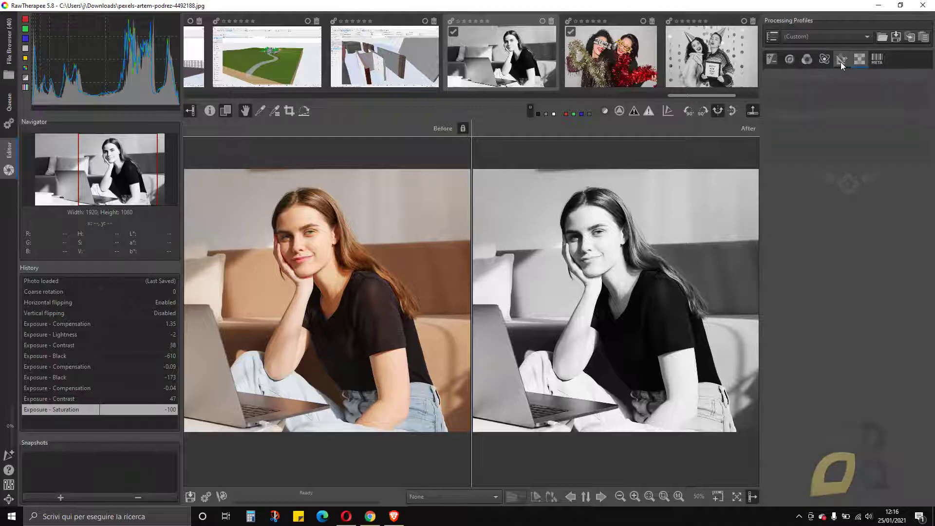
click(841, 62)
Step: Review the exposure tool group from Exposure and Shadows/Highlights through Tone Mapping and the vignette and graduated filters to L*a*b* Adjustments
click(771, 60)
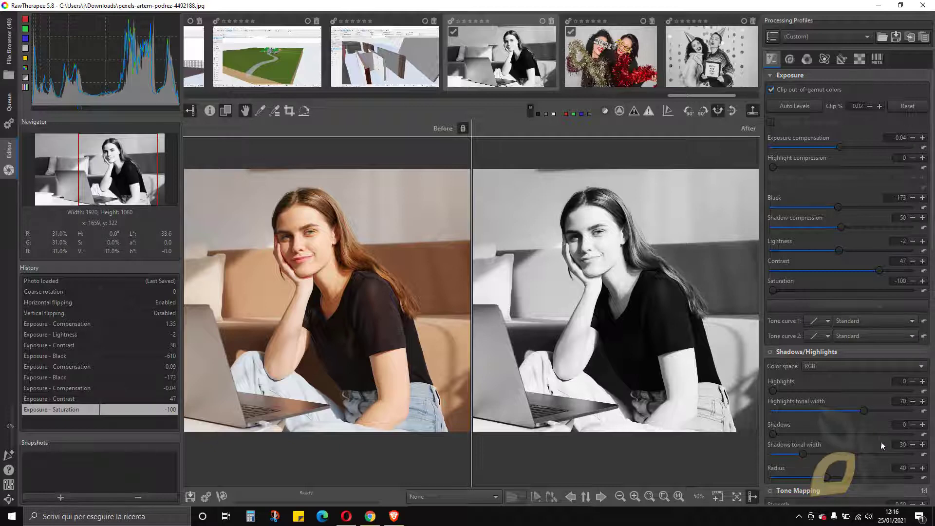
scroll(917, 376, down, 10)
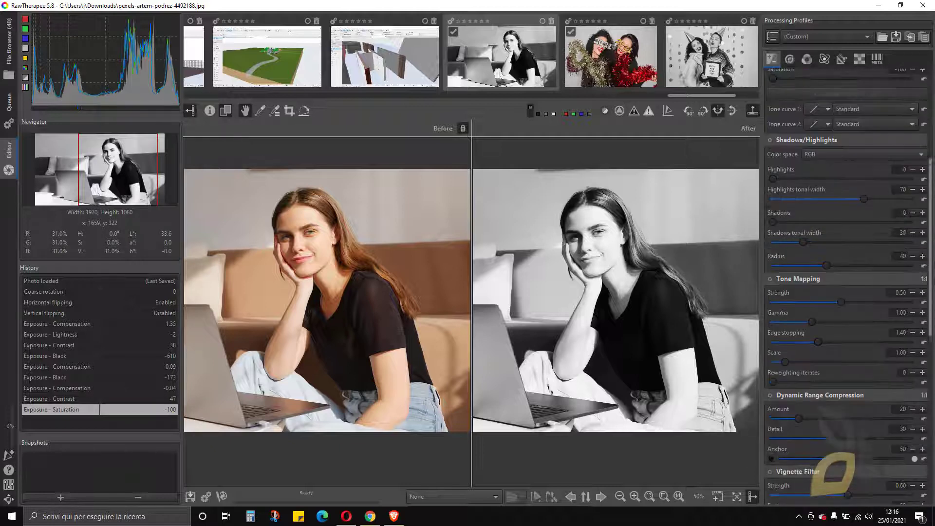
scroll(832, 472, down, 10)
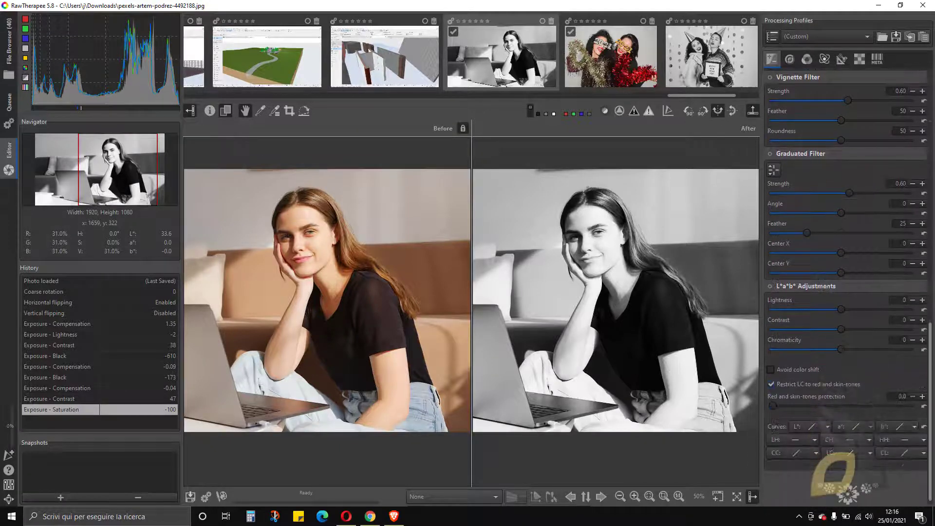
scroll(833, 471, up, 20)
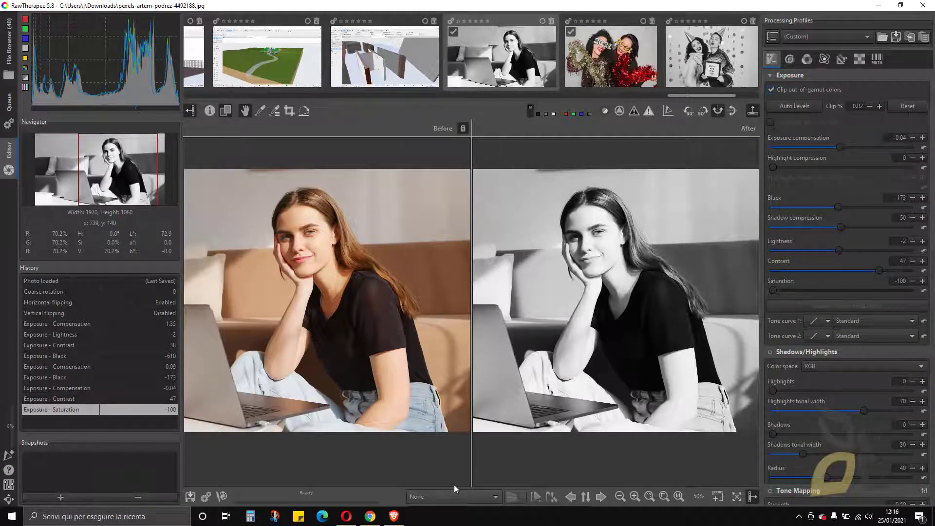
Step: Switch to the Brave browser and show the uploaded videos of the jbdtube YouTube channel
click(394, 517)
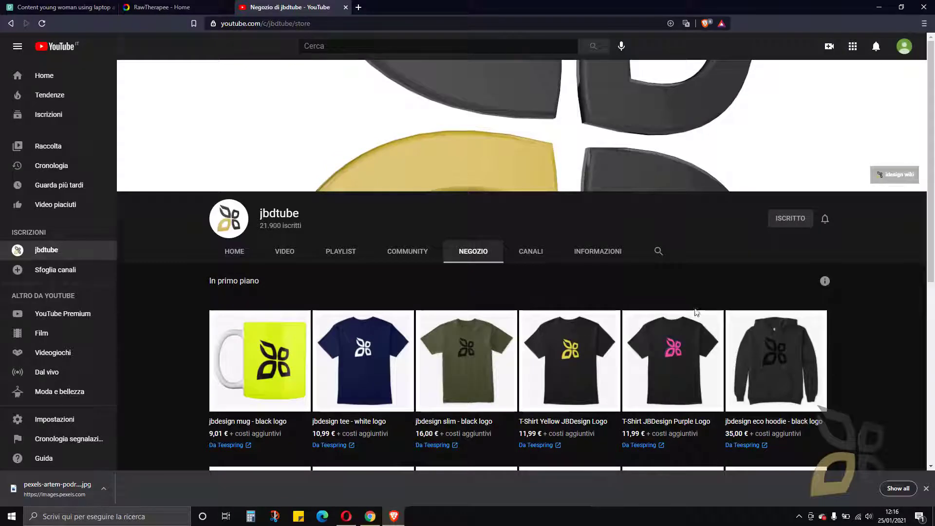
scroll(702, 312, down, 1)
scroll(702, 313, up, 1)
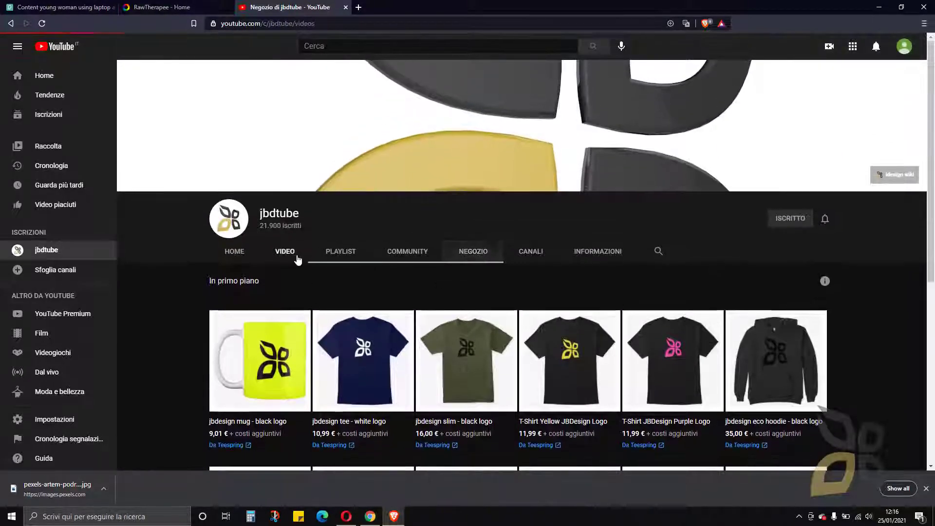
click(299, 258)
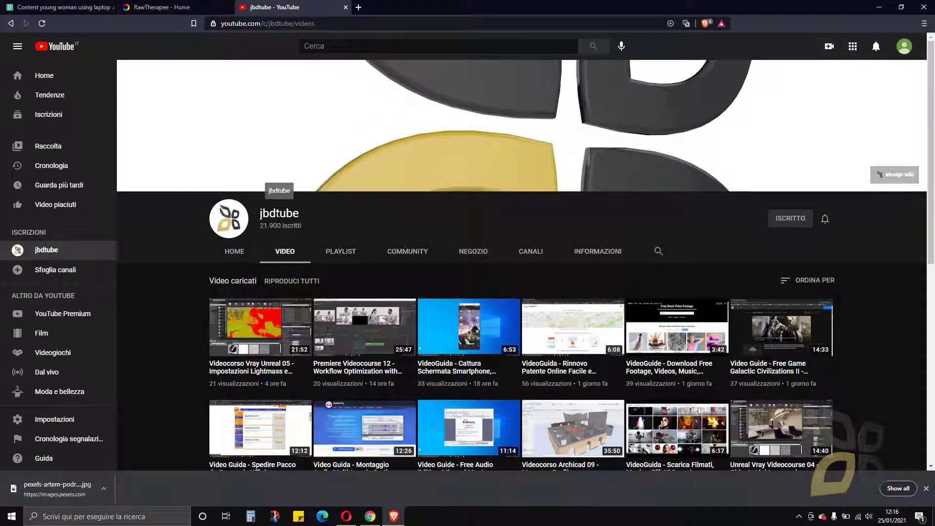